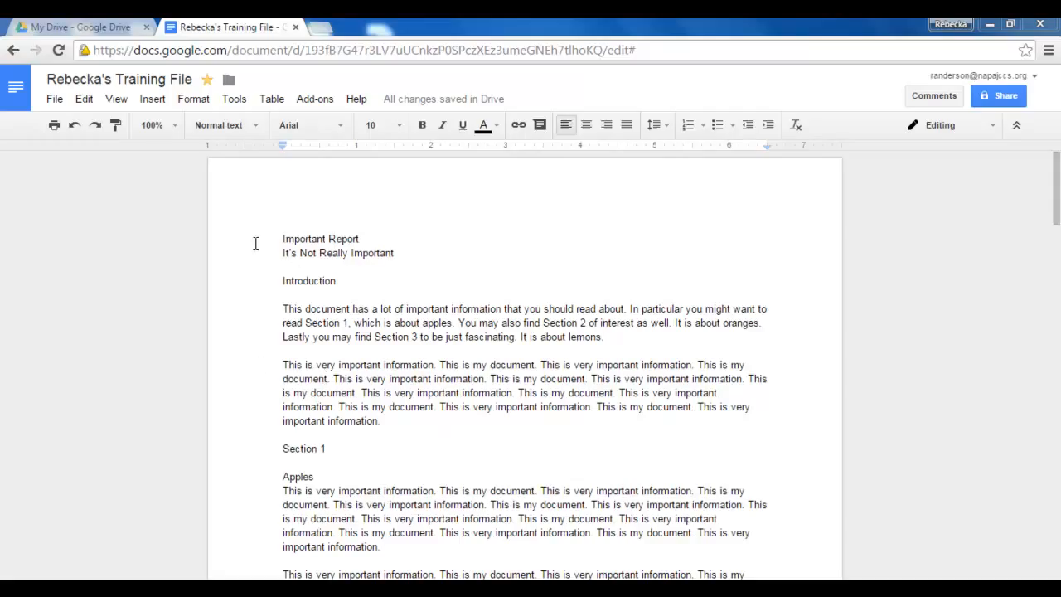
Examine the report's title, subtitle, Introduction, section, fruit and Closing heading lines throughout the document
mouse_move(270, 236)
left_mouse_down()
mouse_move(370, 237)
mouse_move(422, 252)
mouse_move(275, 253)
left_mouse_up()
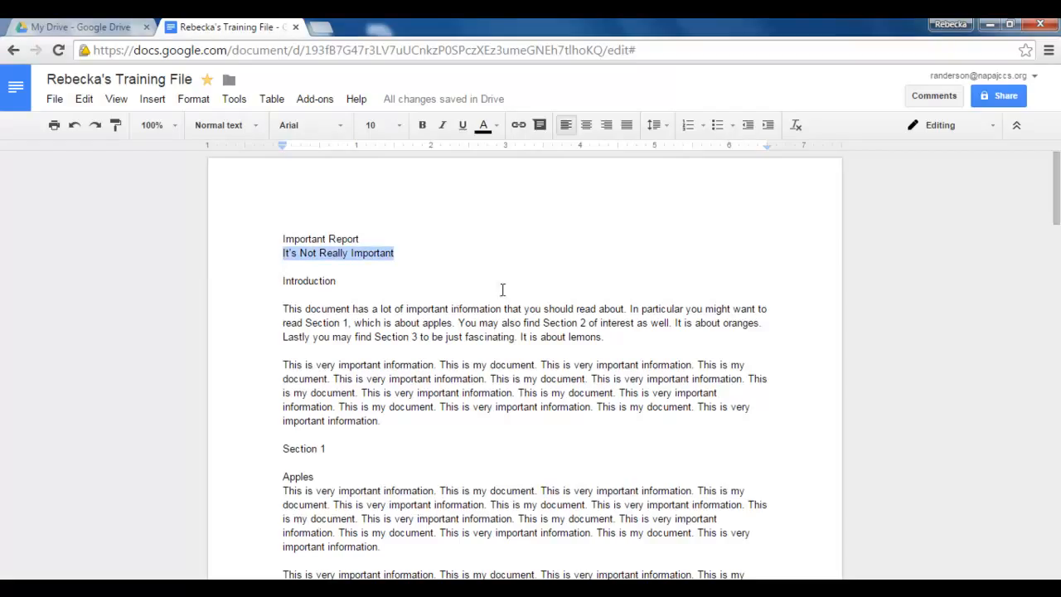
left_click(346, 377)
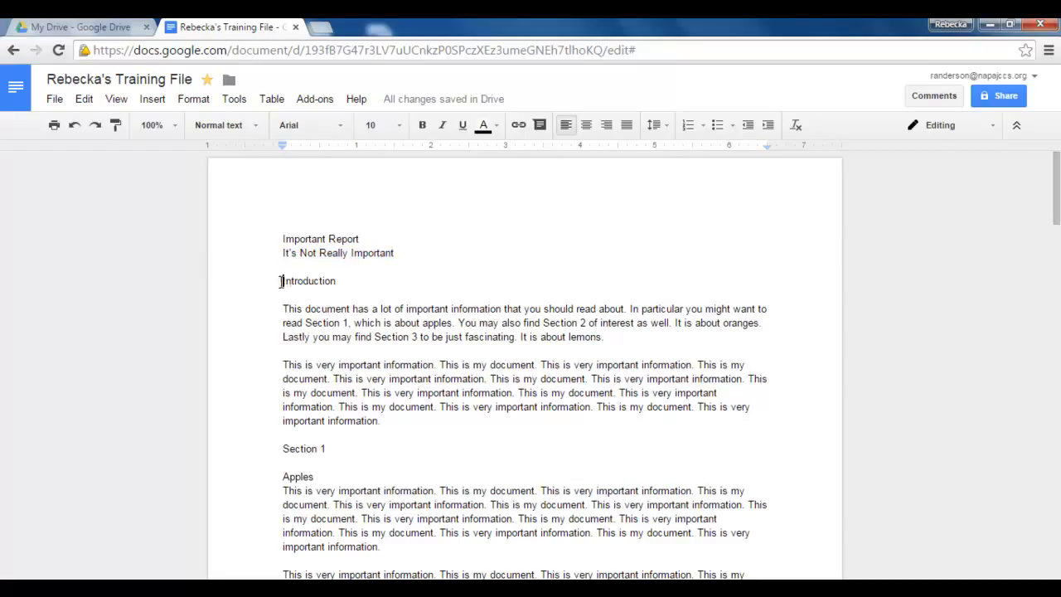
left_click_drag(279, 281, 362, 281)
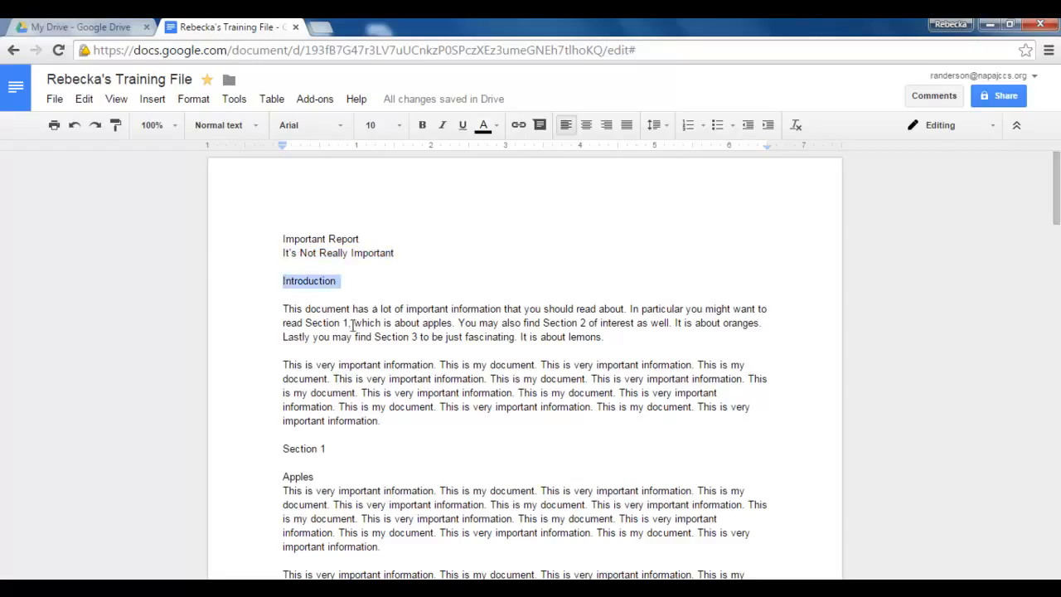
left_click(352, 322)
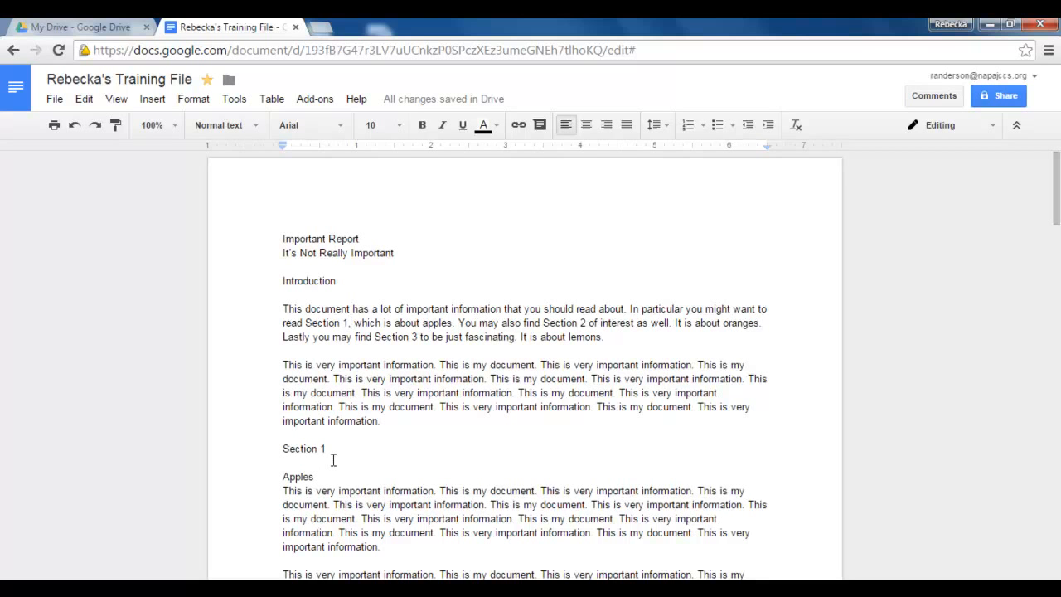
left_click_drag(328, 449, 284, 448)
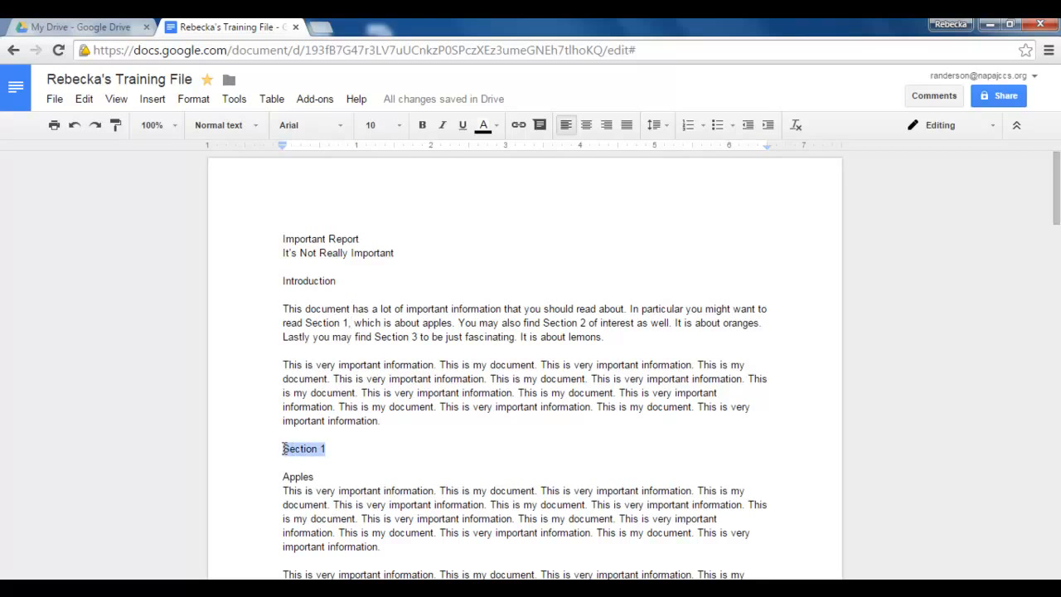
scroll(409, 409, "down", 1)
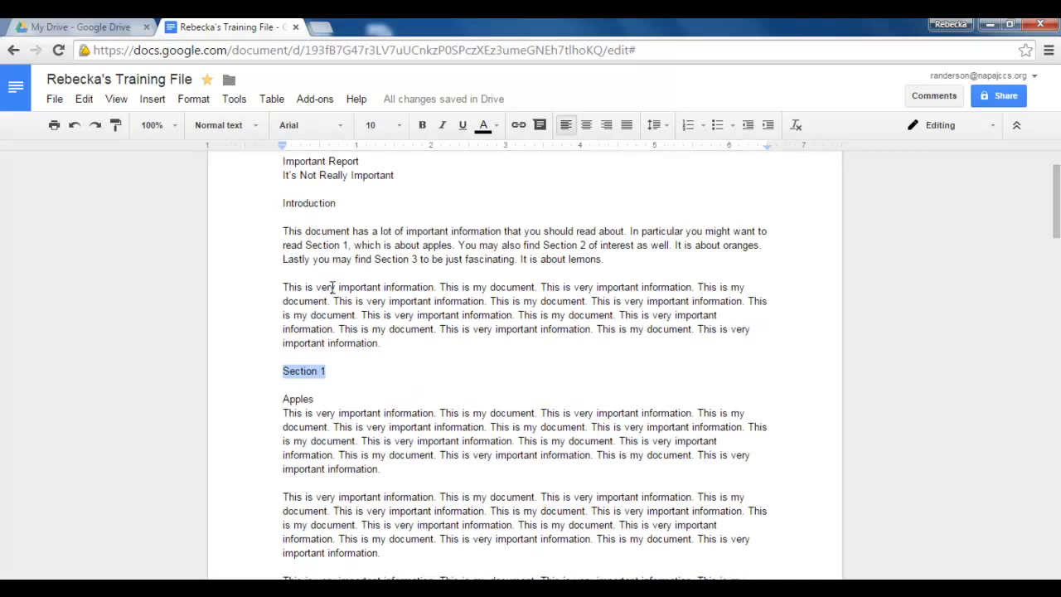
left_click(339, 412)
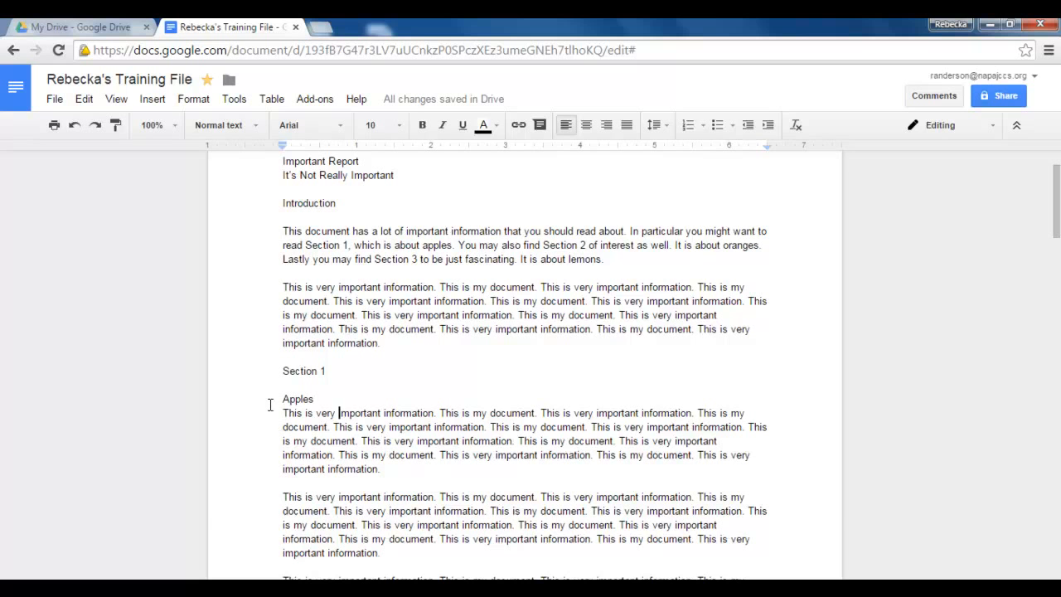
scroll(372, 375, "down", 5)
scroll(372, 375, "down", 10)
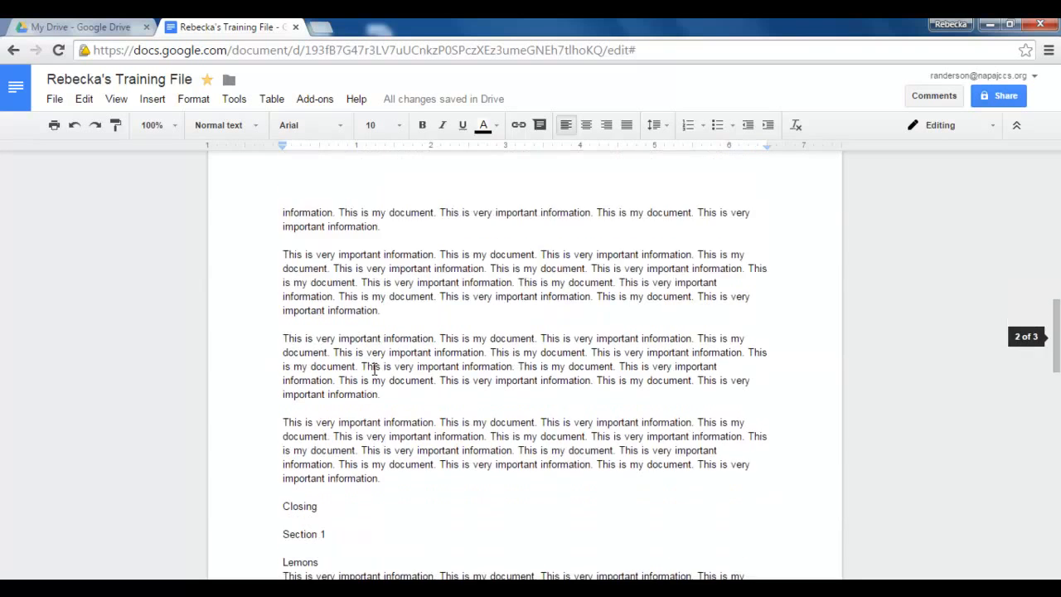
double_click(350, 345)
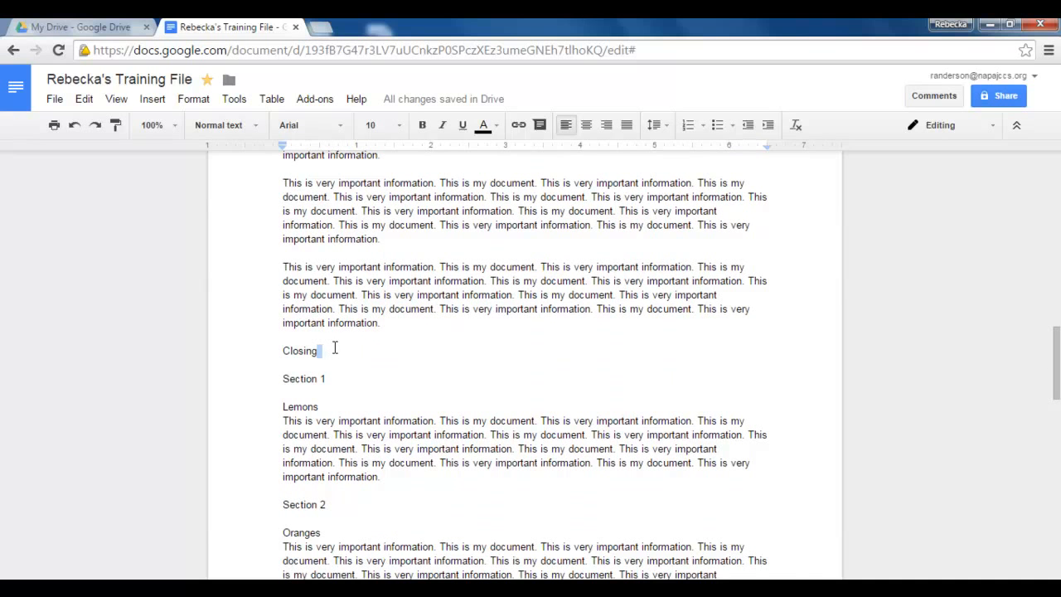
left_click(354, 383)
scroll(361, 436, "up", 12)
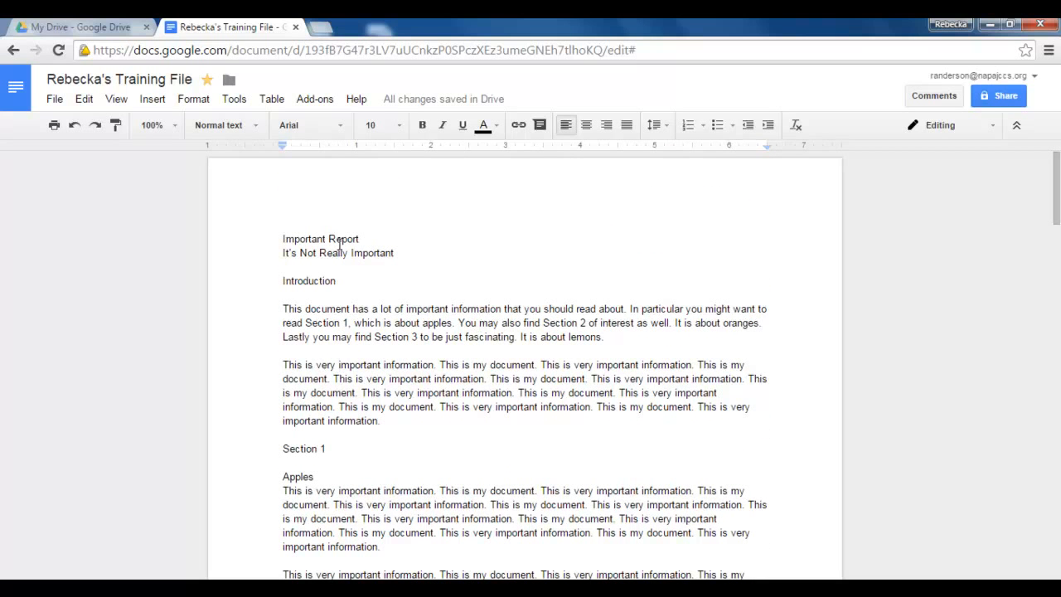
Apply the Title style to the "Important Report" line at the start of the document
left_click_drag(268, 238, 377, 238)
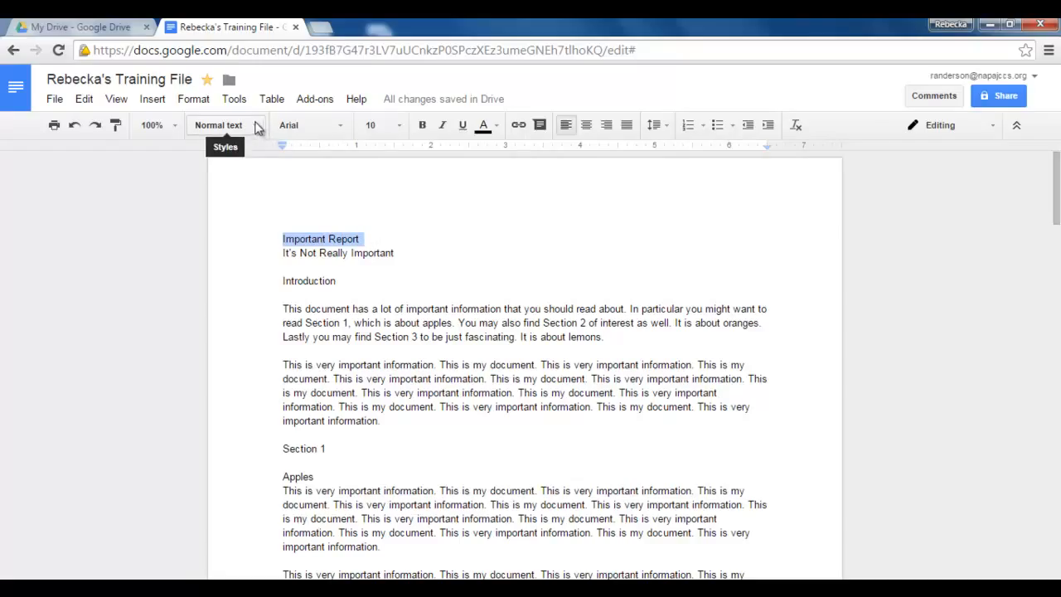
left_click(262, 131)
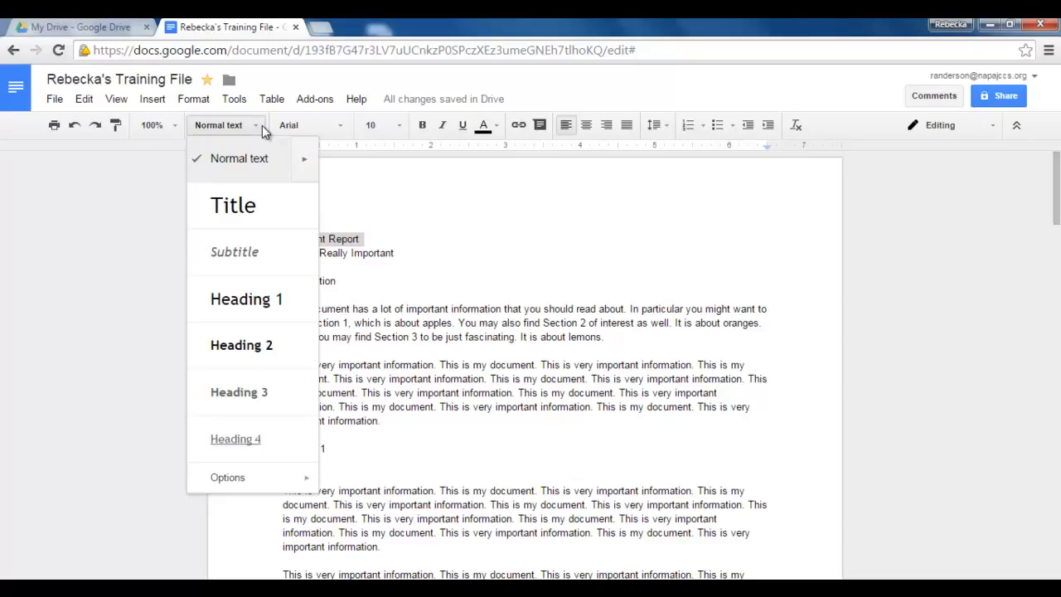
left_click(233, 207)
left_click(390, 281)
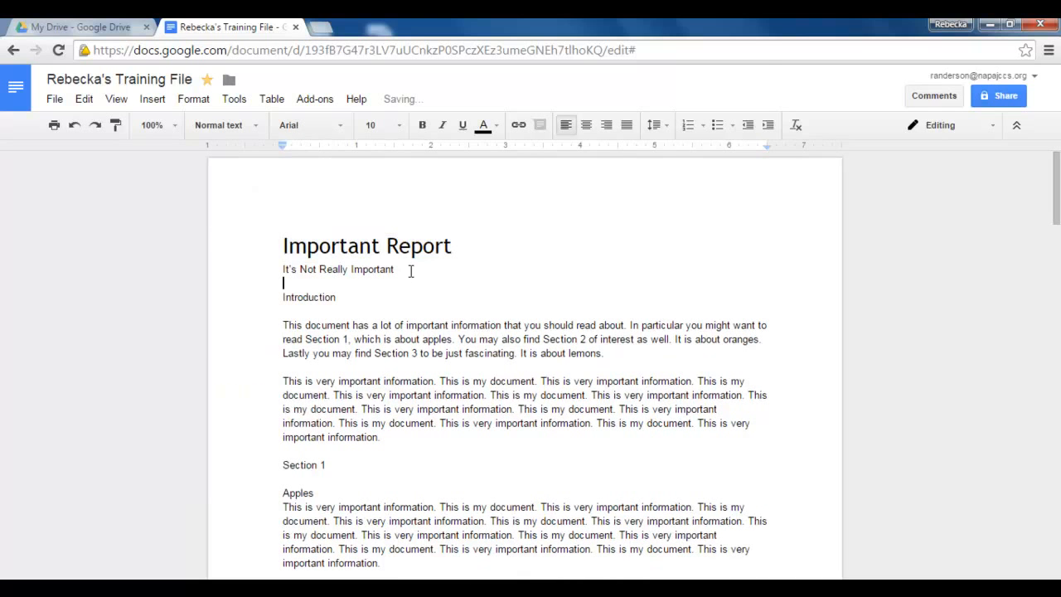
left_click(282, 246)
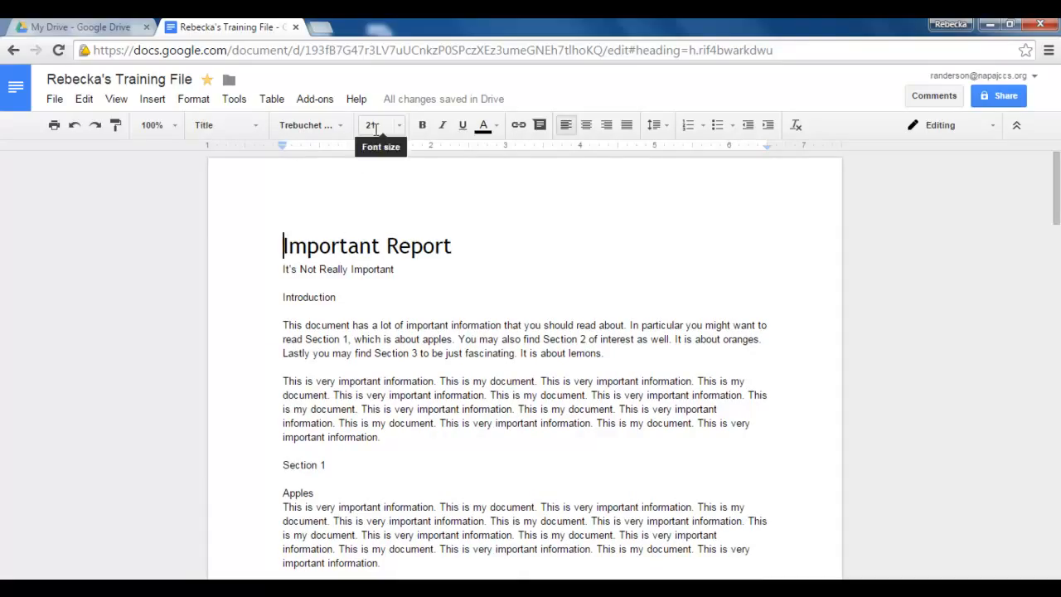
Apply the Subtitle style to the "It's Not Really Important" line below the title
left_click(414, 274)
left_click_drag(415, 275, 277, 269)
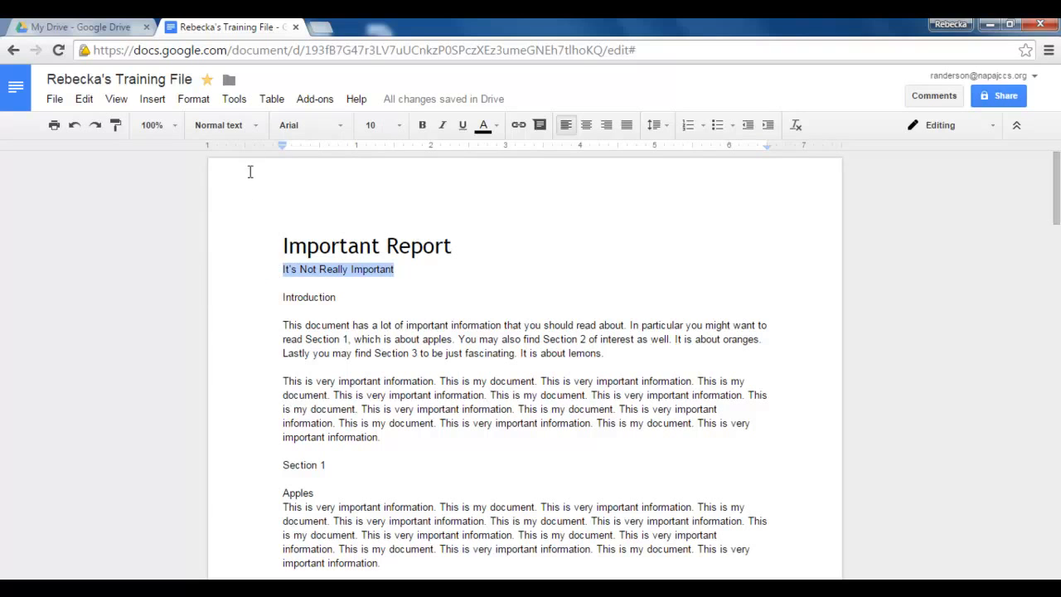
left_click(255, 128)
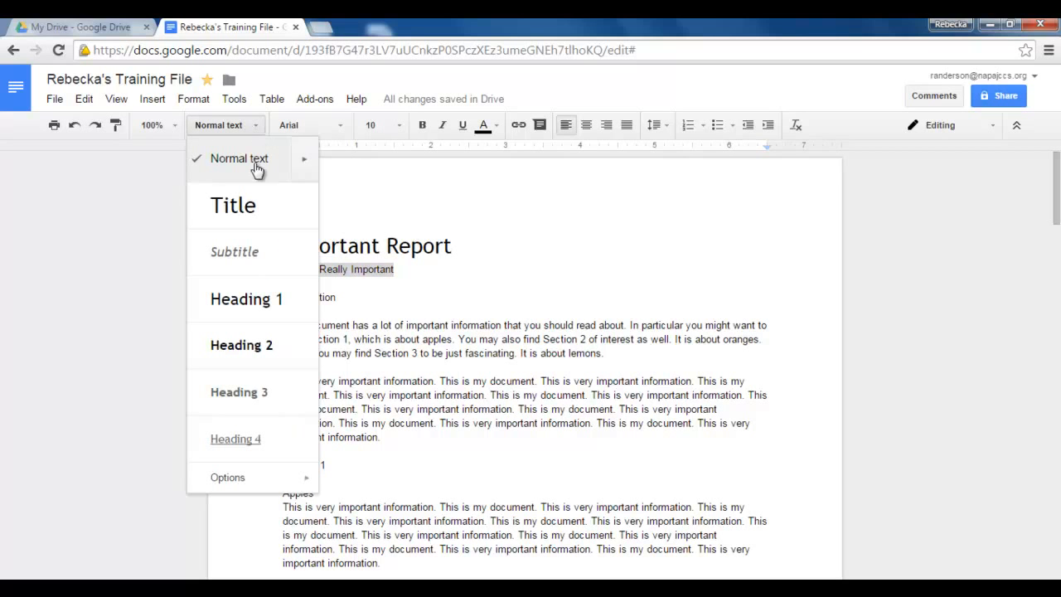
left_click(224, 259)
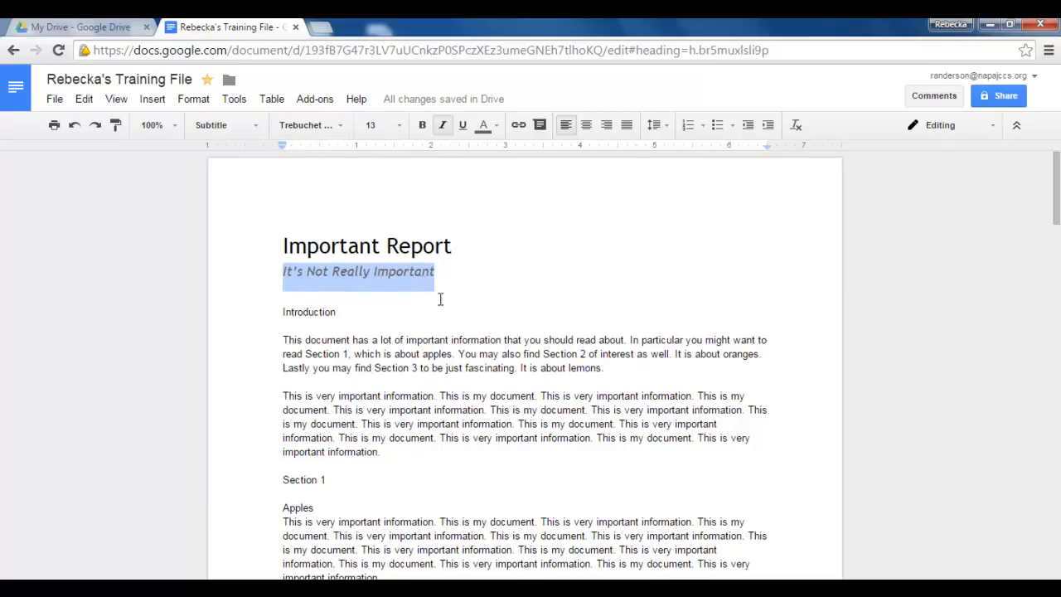
left_click(477, 264)
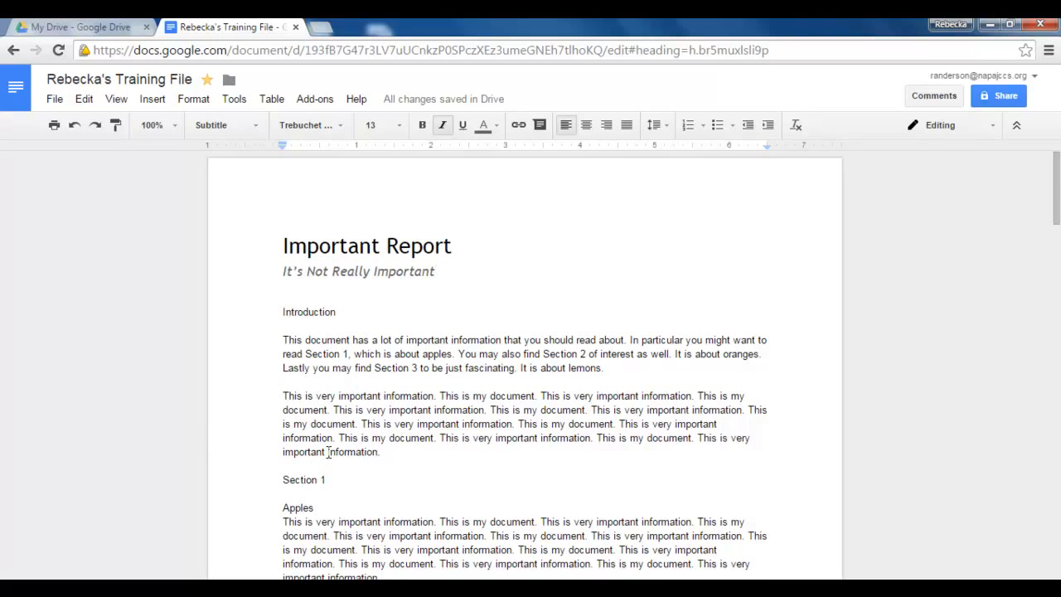
Apply the Heading 1 style to the "Introduction" line
scroll(367, 445, "down", 6)
scroll(367, 438, "up", 10)
left_click_drag(282, 312, 340, 312)
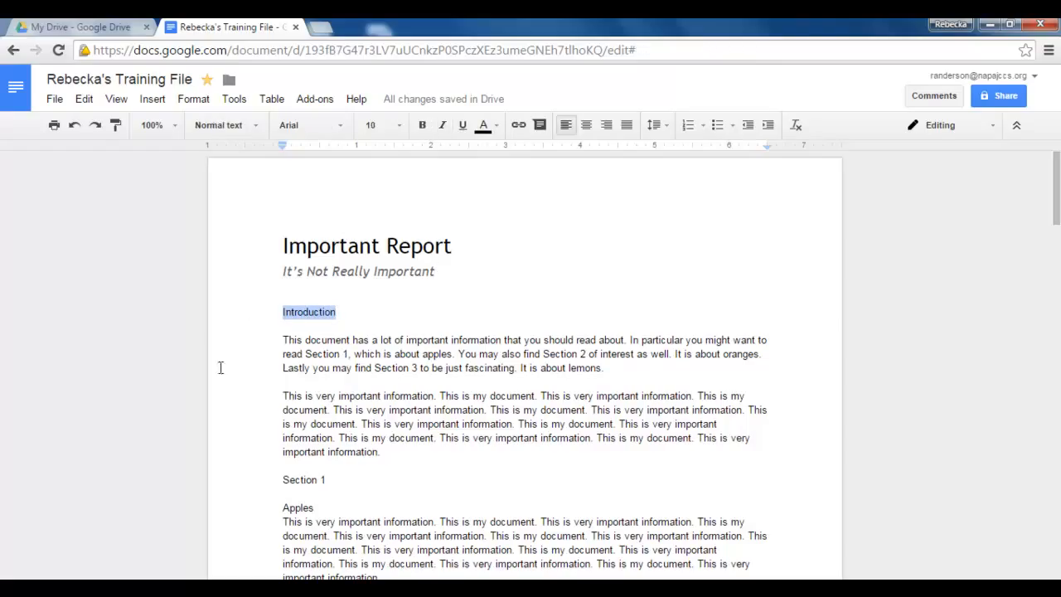
left_click(252, 126)
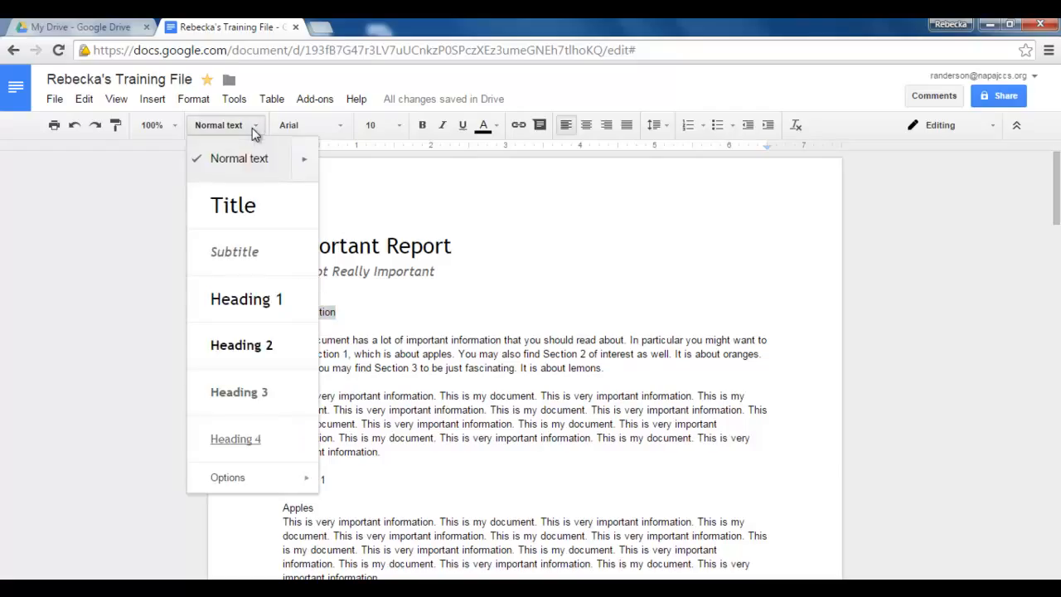
left_click(241, 300)
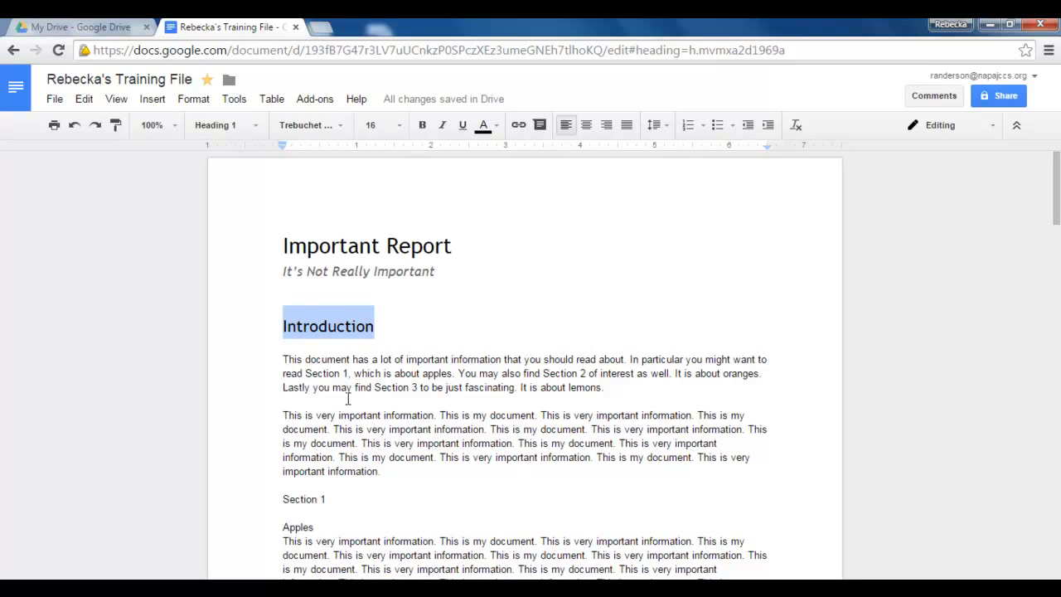
left_click(377, 398)
Apply the Heading 2 style to the "Section 1" line after the introduction paragraphs
scroll(360, 440, "down", 1)
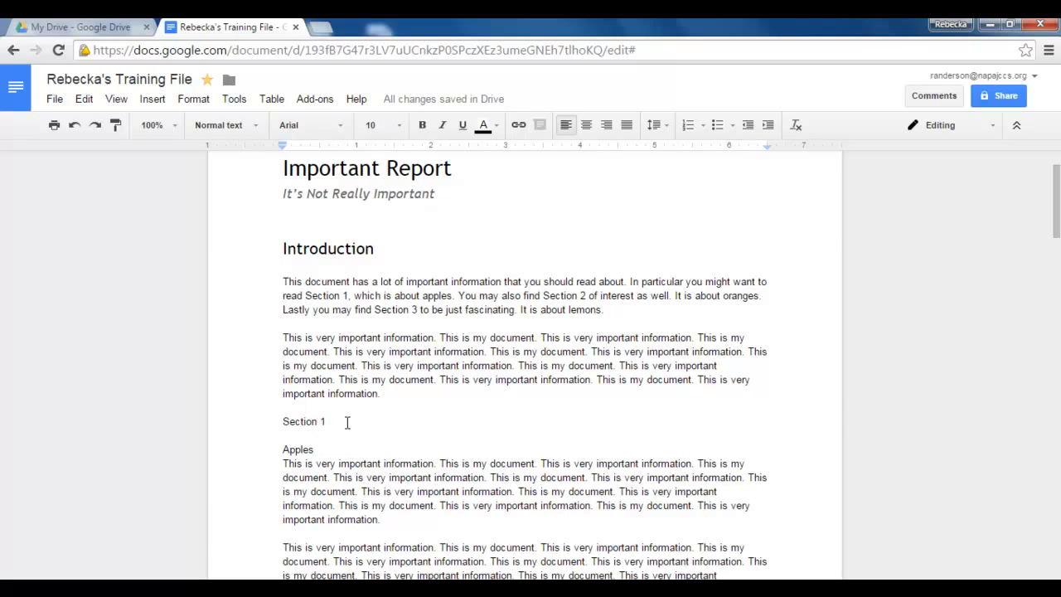
left_click_drag(345, 421, 276, 425)
left_click(256, 131)
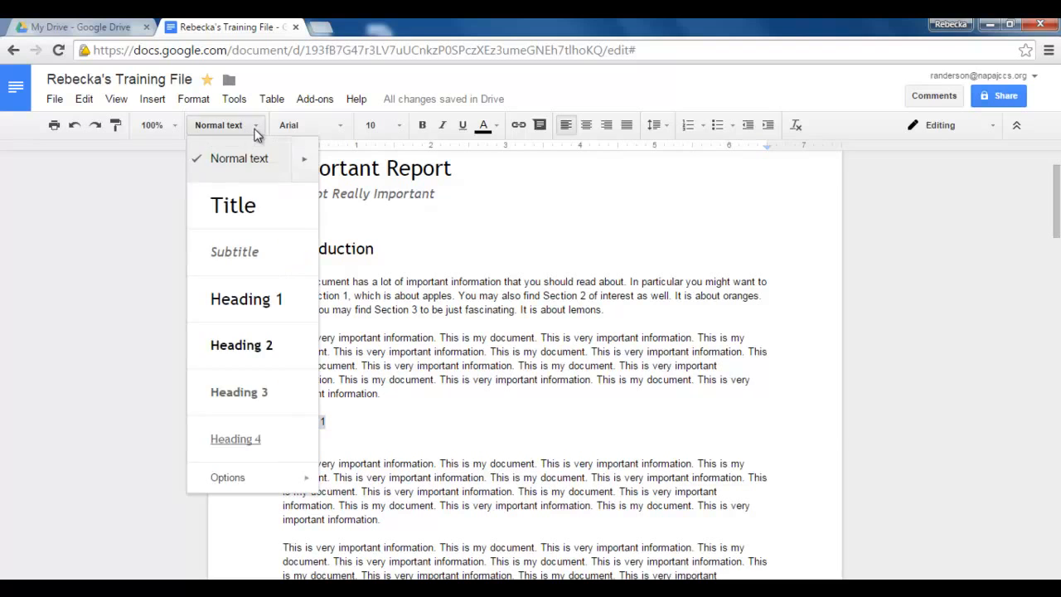
left_click(258, 352)
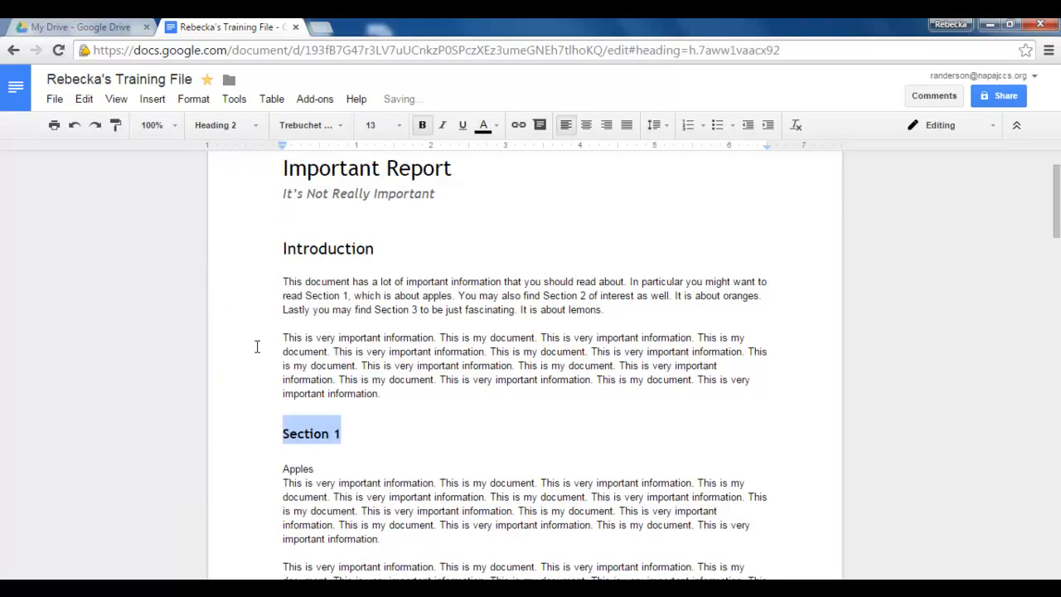
key("Right")
Apply the Heading 3 style to the "Apples" line under Section 1
scroll(371, 431, "down", 1)
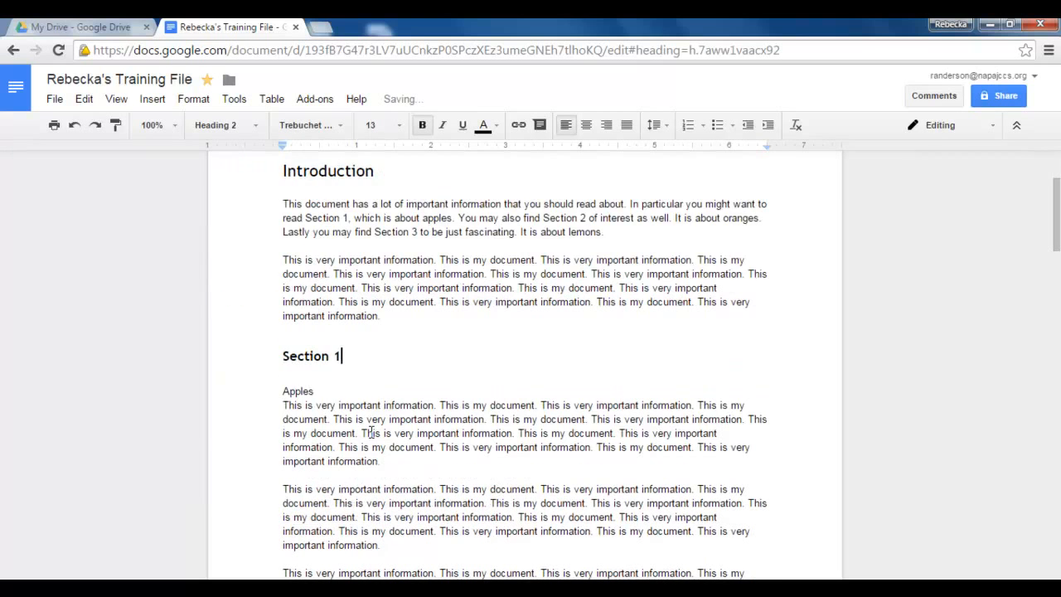
scroll(372, 432, "down", 1)
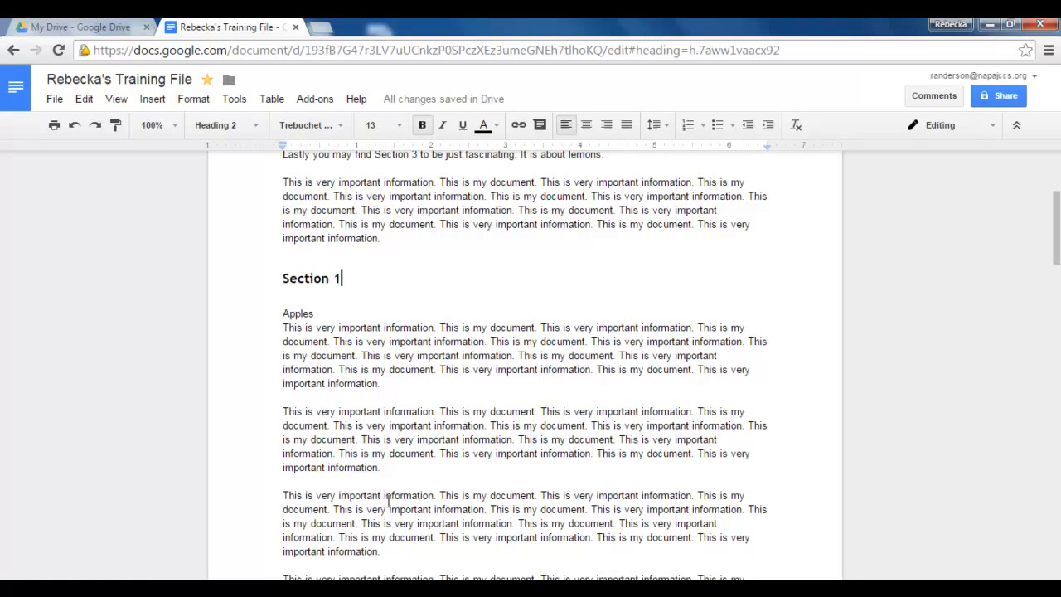
left_click_drag(317, 314, 272, 314)
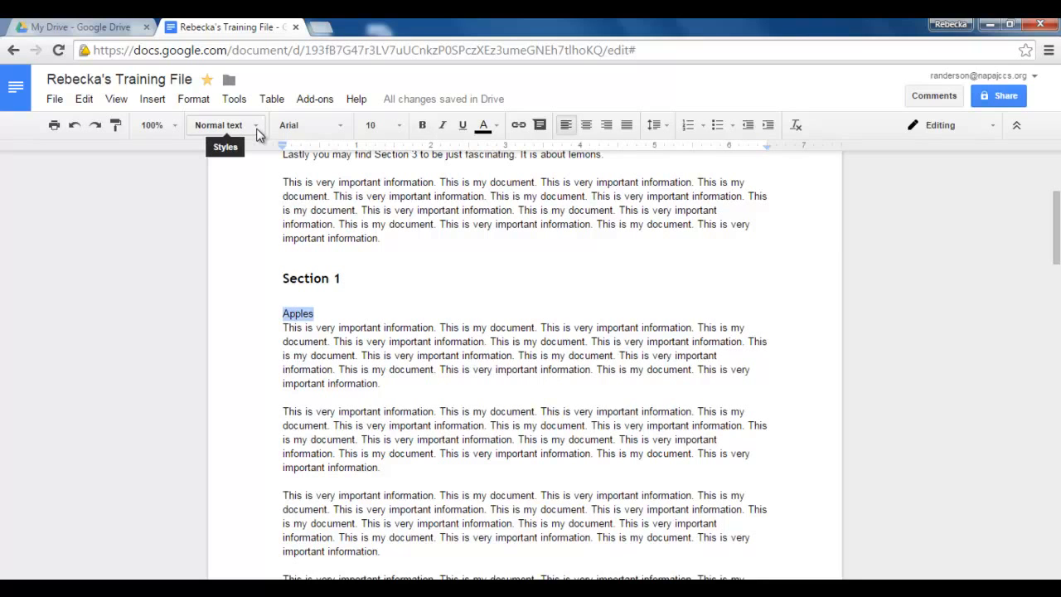
left_click(257, 128)
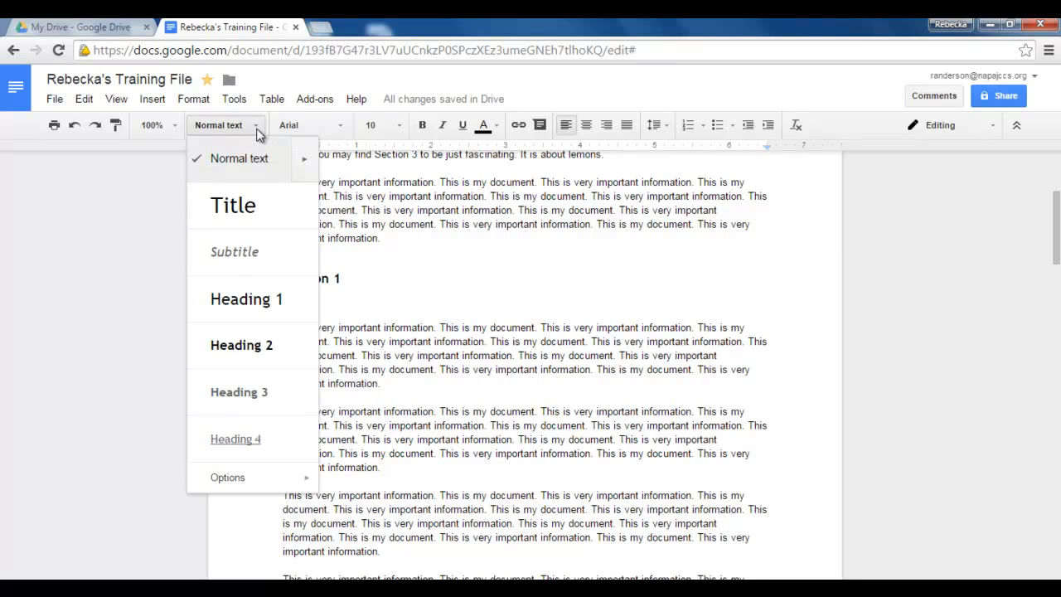
left_click(240, 393)
left_click(349, 425)
Apply the Heading 2 style to the "Section 2" line at the start of the second page
scroll(361, 422, "down", 2)
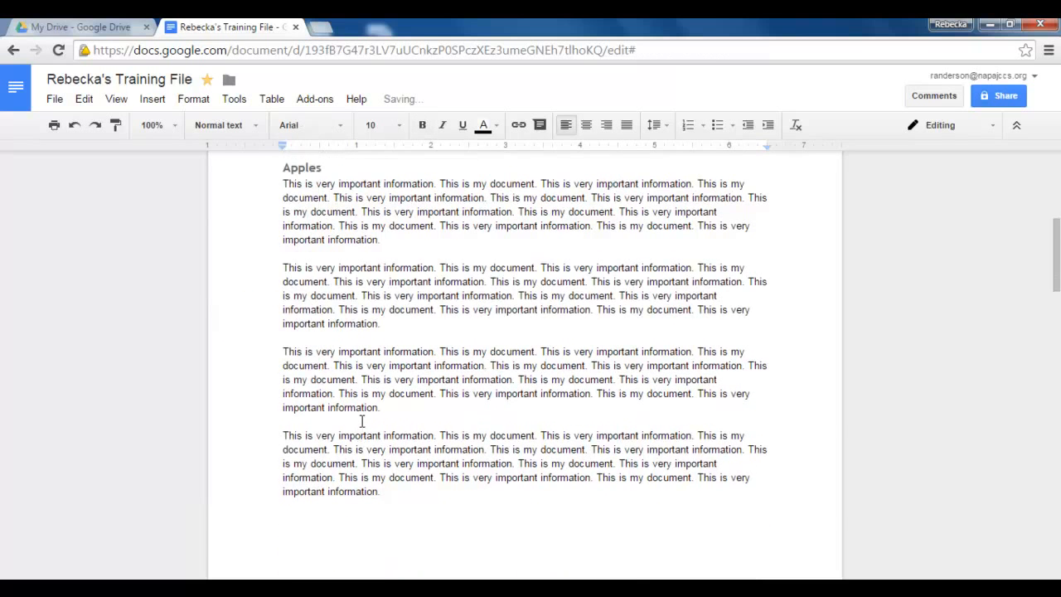
scroll(362, 421, "down", 4)
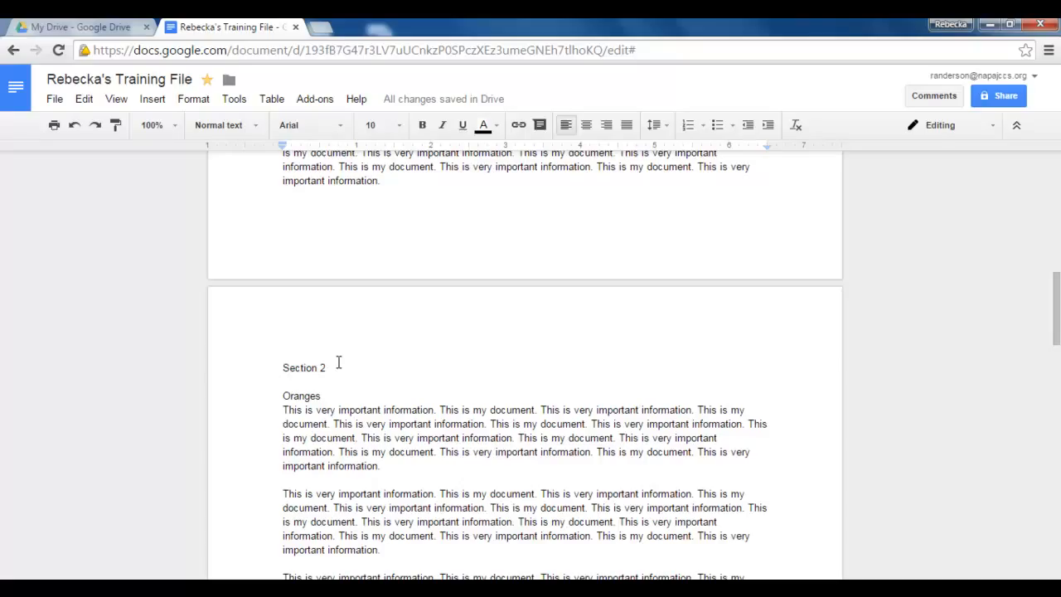
left_click_drag(340, 368, 279, 322)
left_click(247, 128)
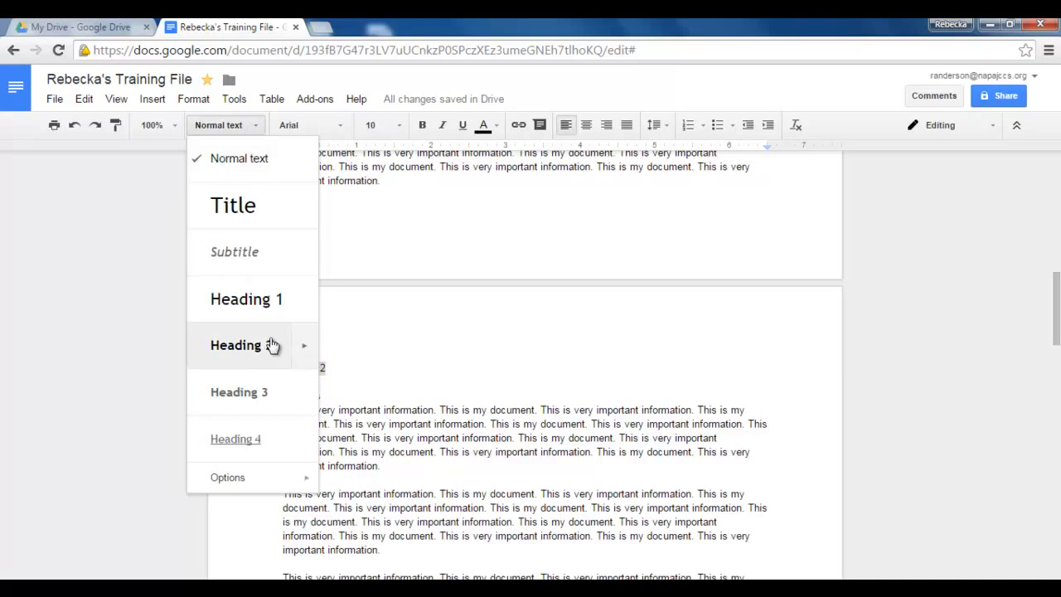
left_click(270, 344)
left_click(305, 424)
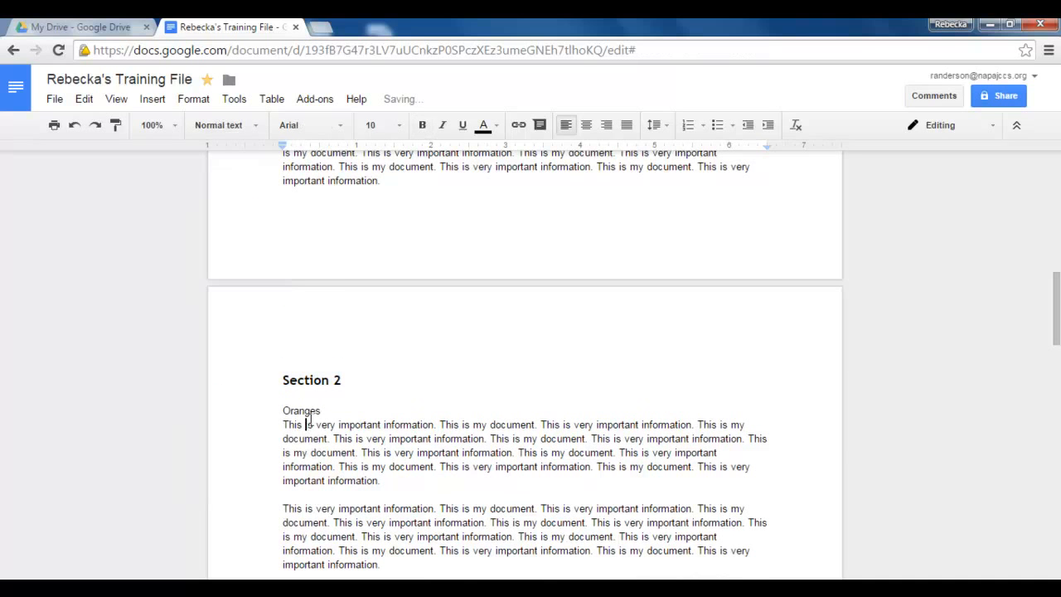
Select the "Oranges" line under Section 2 and open the paragraph style choices for it
left_click_drag(331, 410, 274, 410)
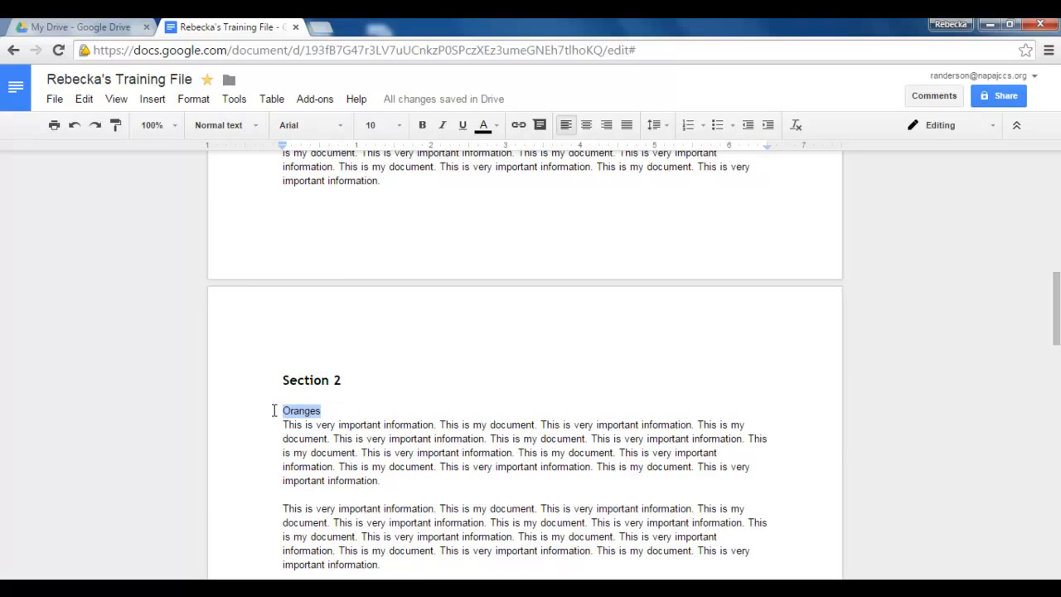
left_click(222, 127)
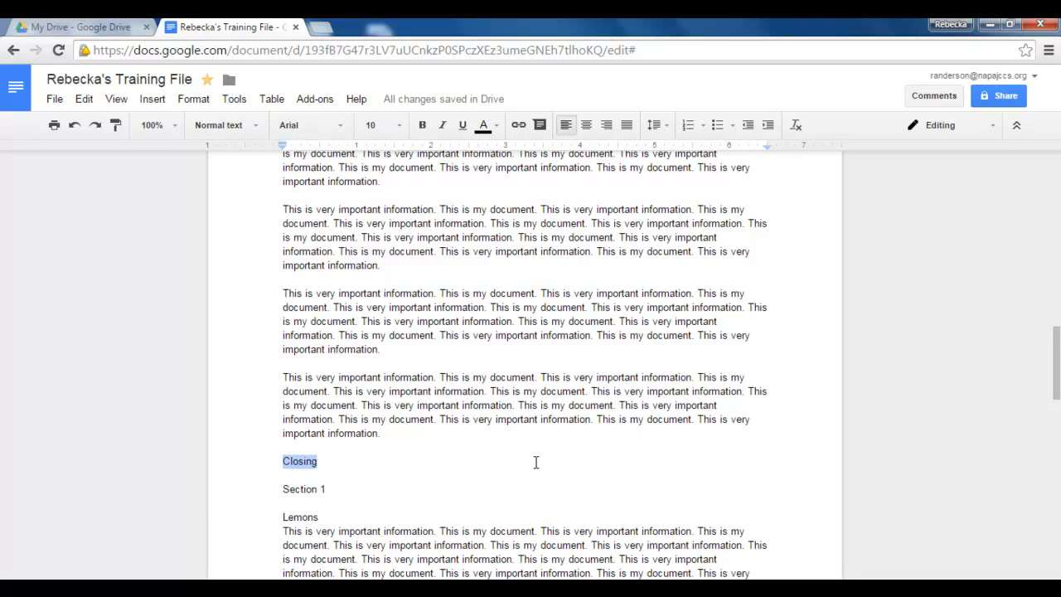
Insert a table of contents at the start of the document, directly before the "Important Report" title
left_click(335, 470)
scroll(335, 469, "up", 15)
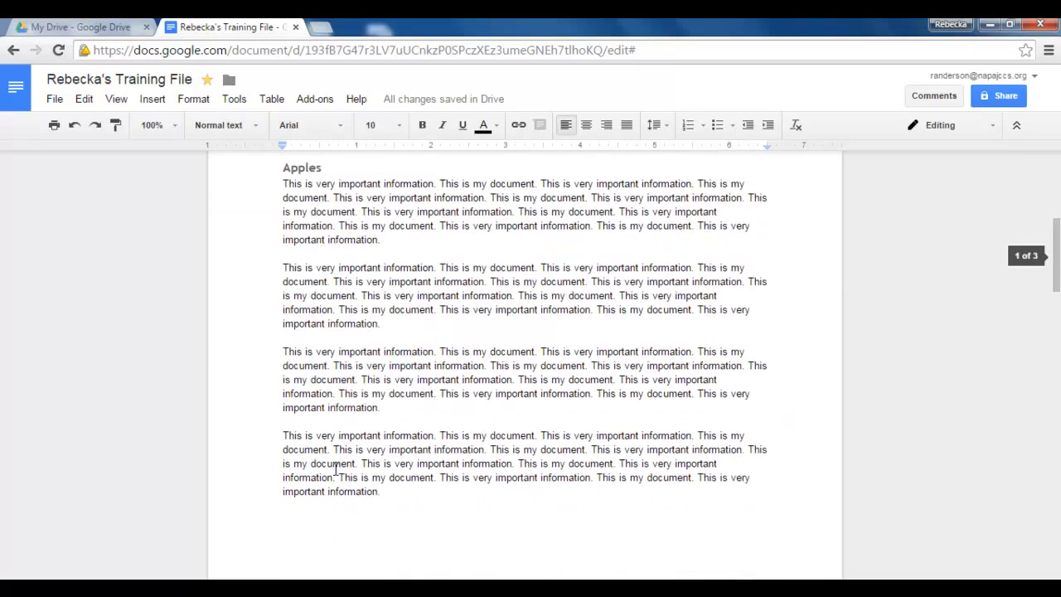
left_click(282, 245)
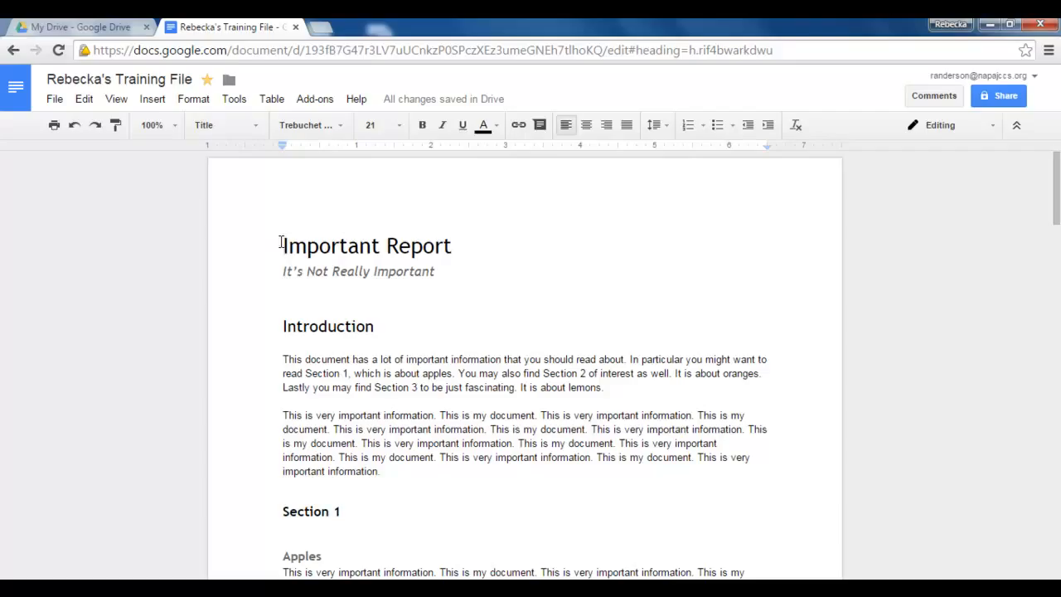
left_click(149, 99)
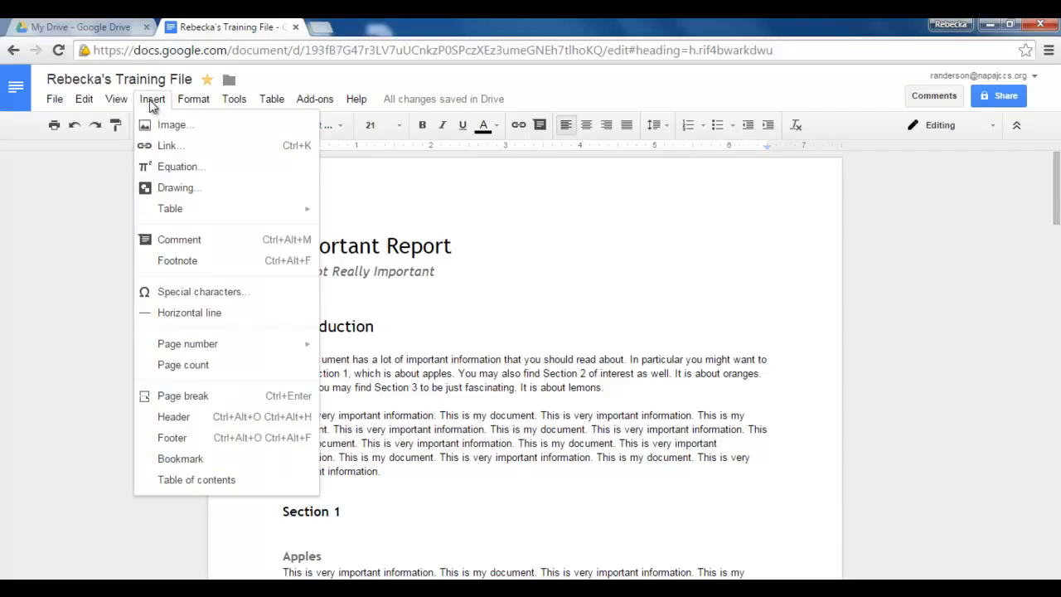
left_click(204, 480)
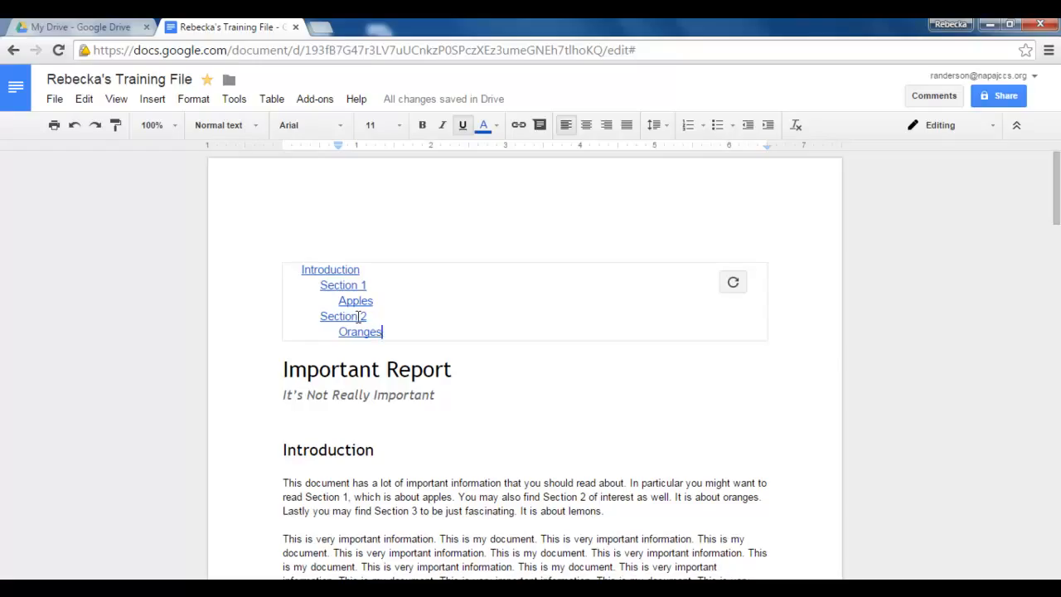
Insert a page break before the "Important Report" title to separate it from the table of contents
left_click(280, 366)
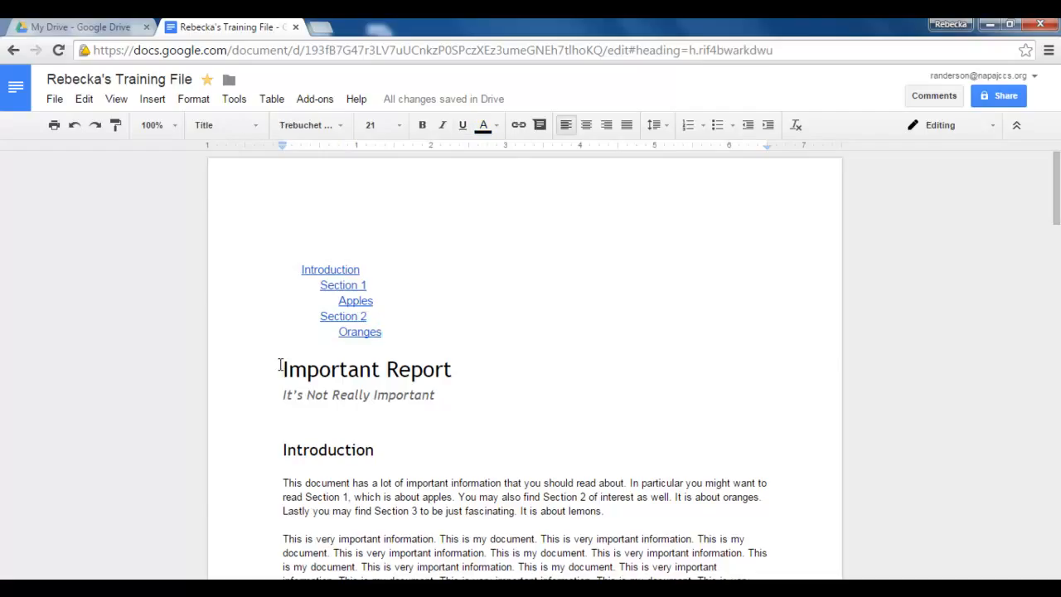
left_click(149, 100)
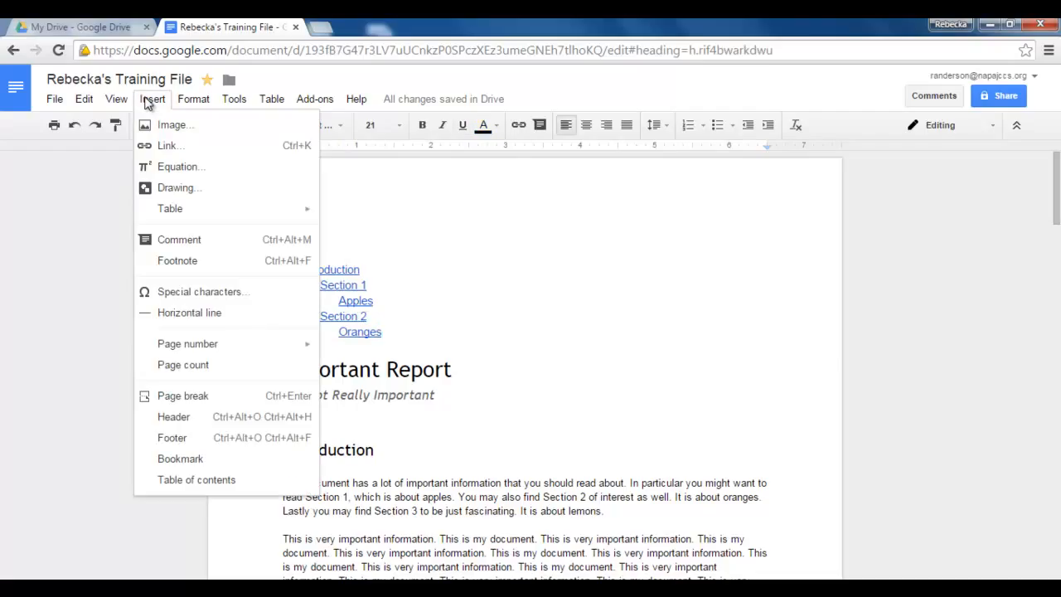
left_click(176, 398)
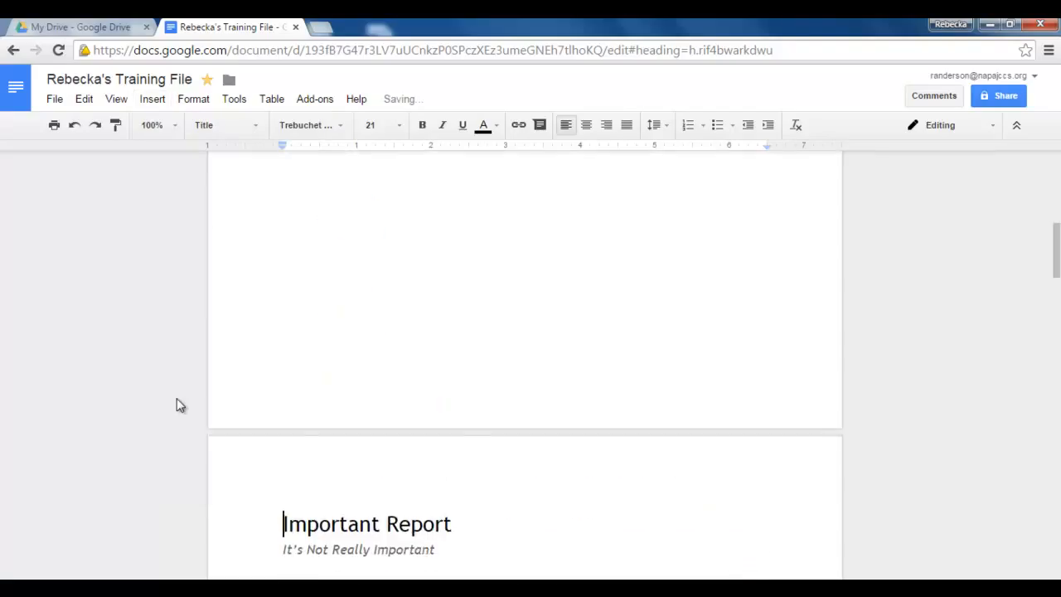
Review the table of contents page and the start of the report after the page break
scroll(484, 414, "up", 6)
left_click(411, 272)
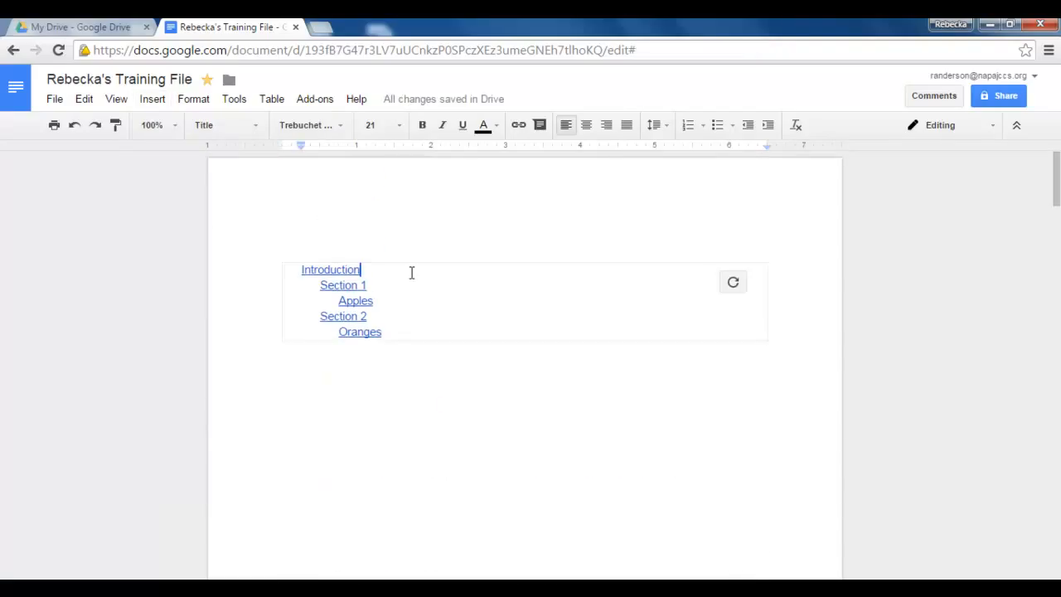
scroll(411, 272, "down", 10)
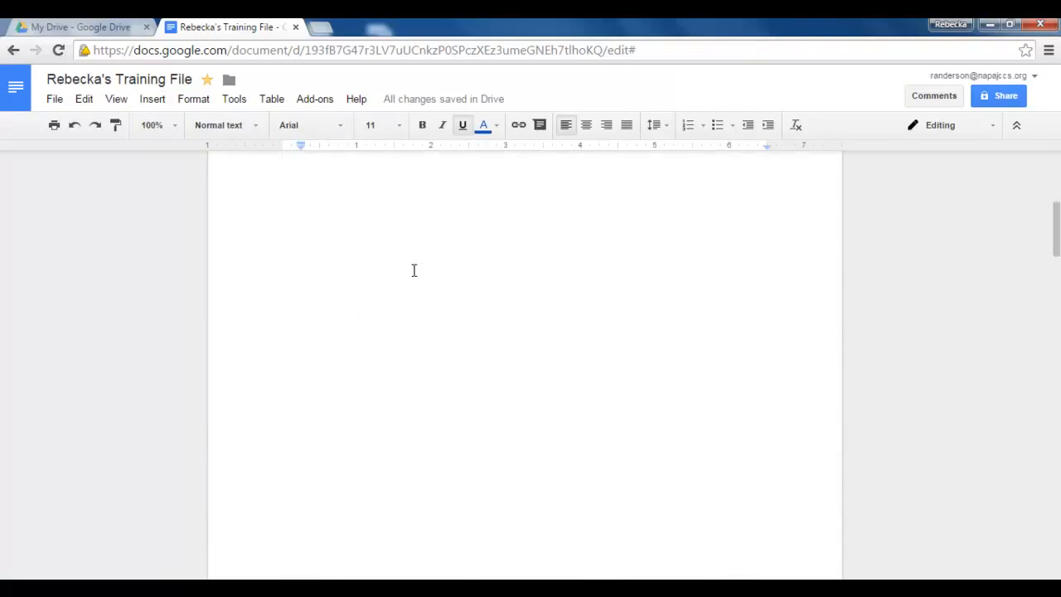
scroll(287, 371, "down", 1)
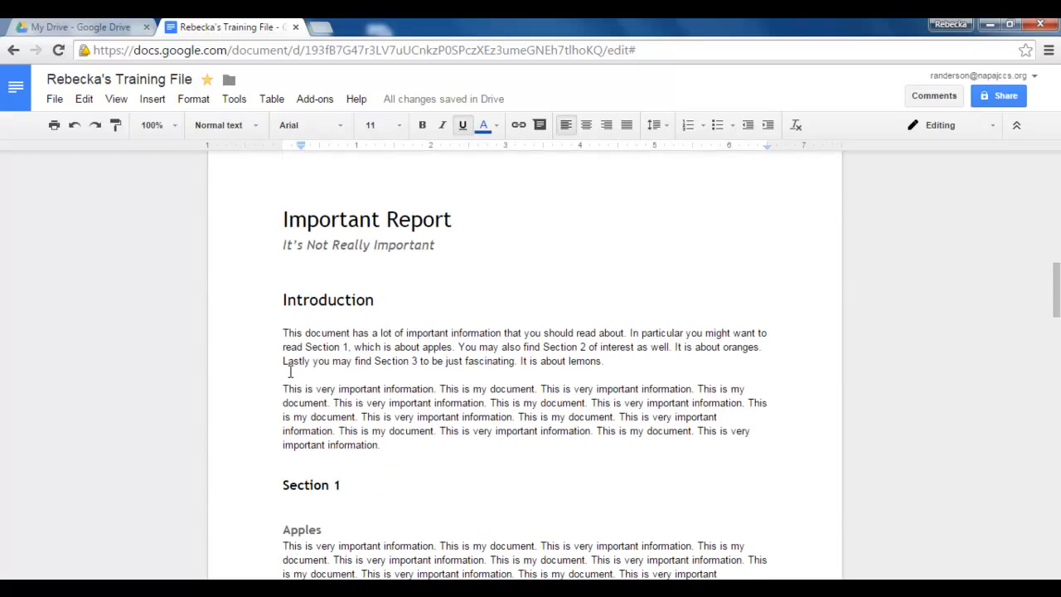
scroll(365, 410, "down", 1)
left_click(371, 405)
scroll(372, 404, "up", 12)
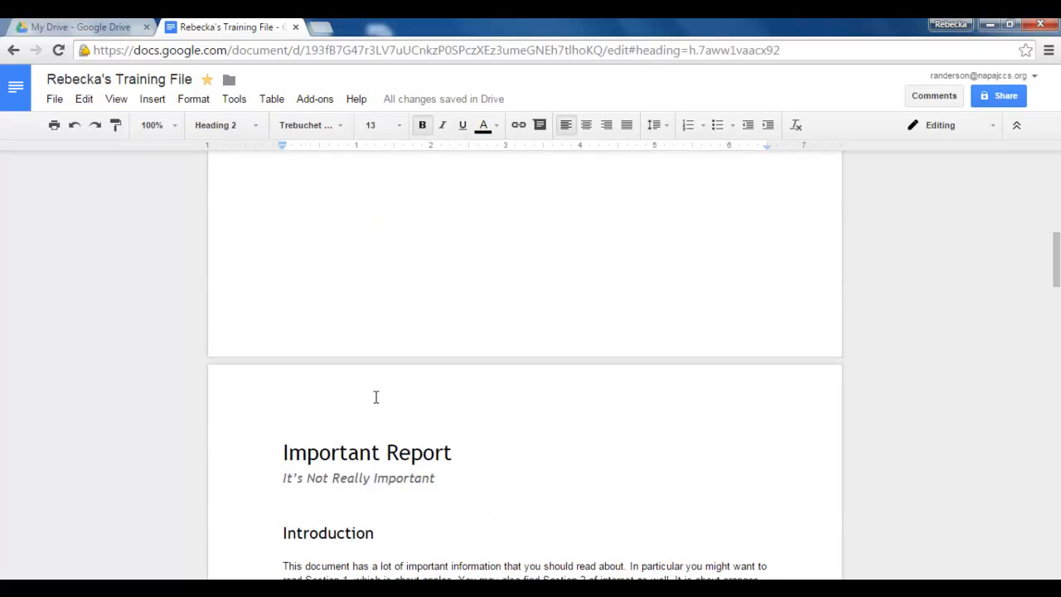
left_click(404, 292)
left_click(407, 315)
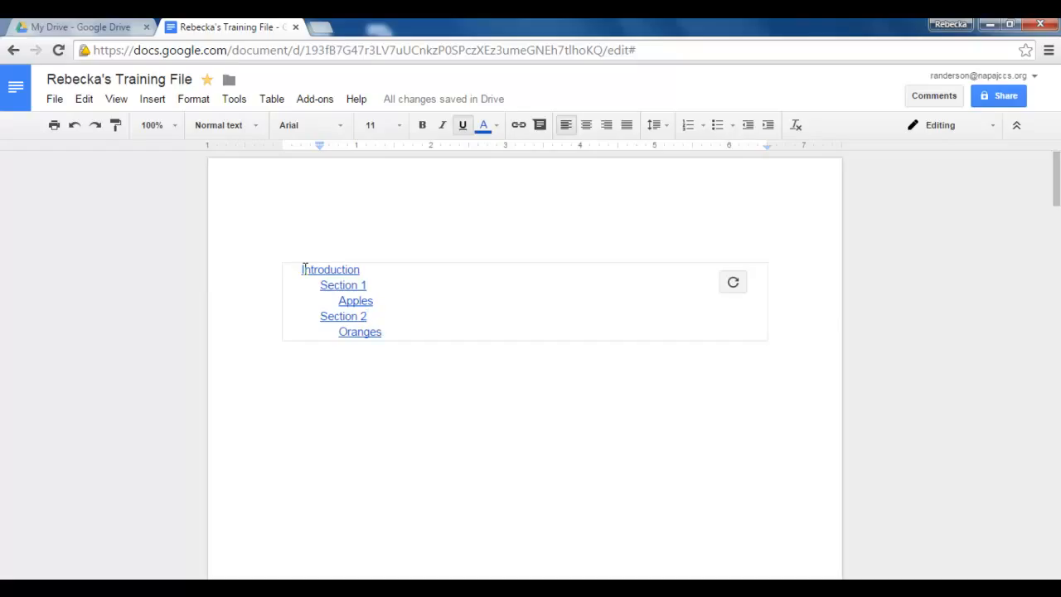
left_click(382, 393)
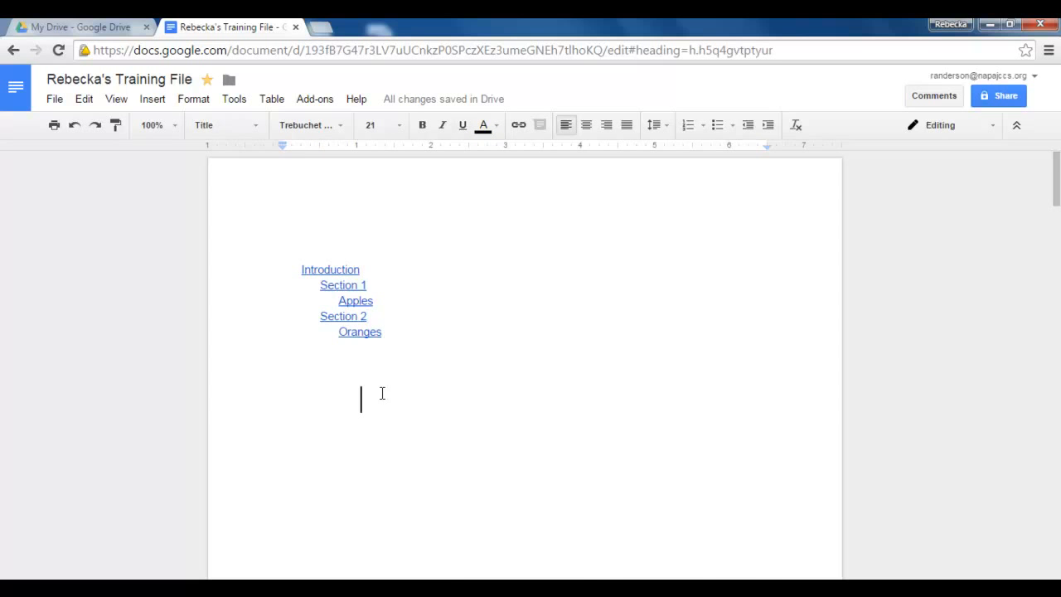
Apply the Heading 1 style to the "Closing" line near the end of the document
scroll(397, 332, "down", 10)
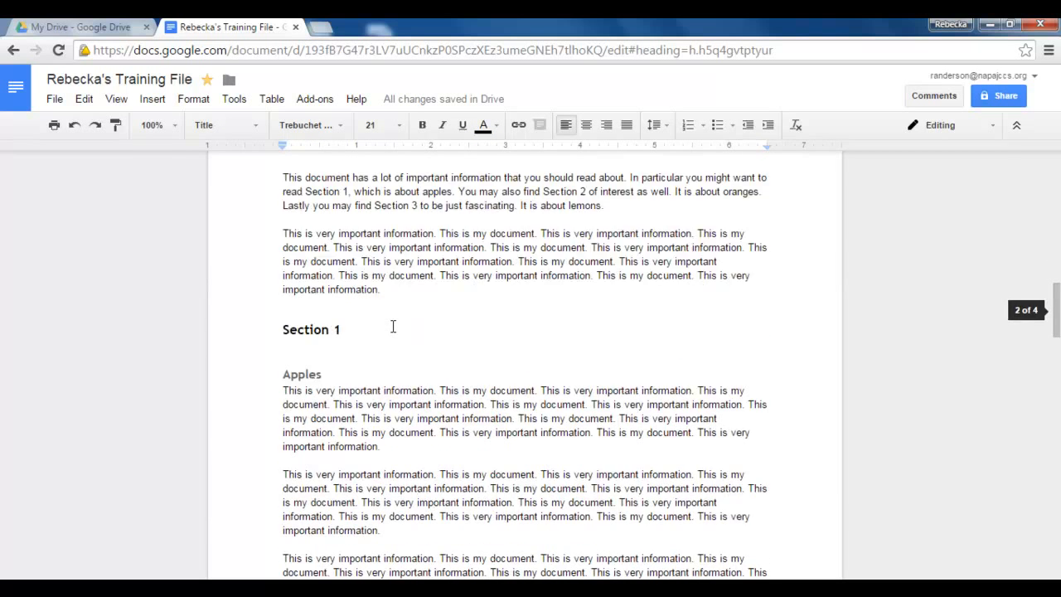
scroll(396, 315, "down", 10)
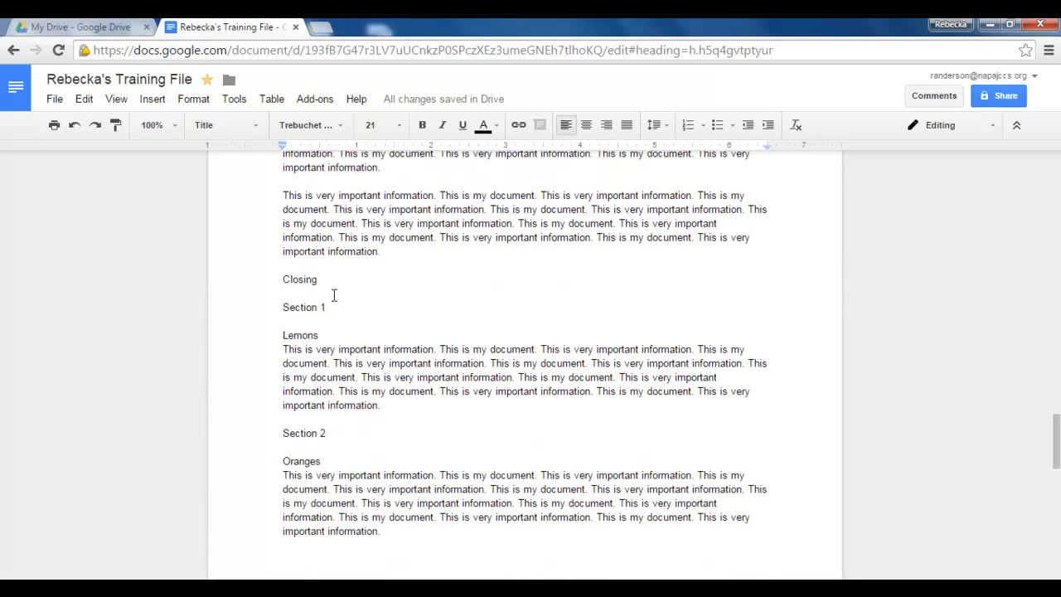
left_click_drag(325, 280, 282, 280)
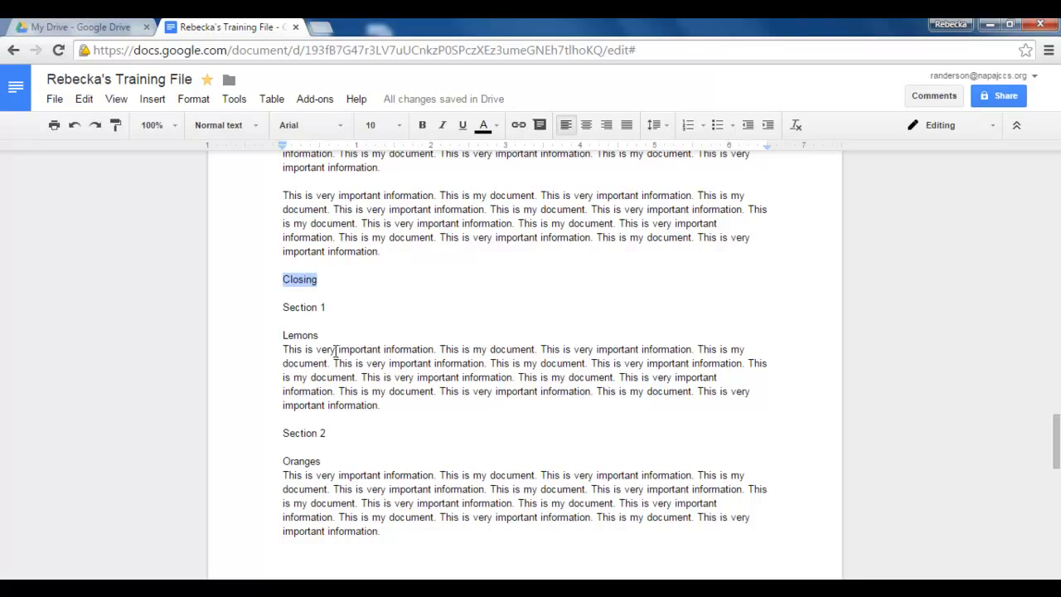
left_click(256, 127)
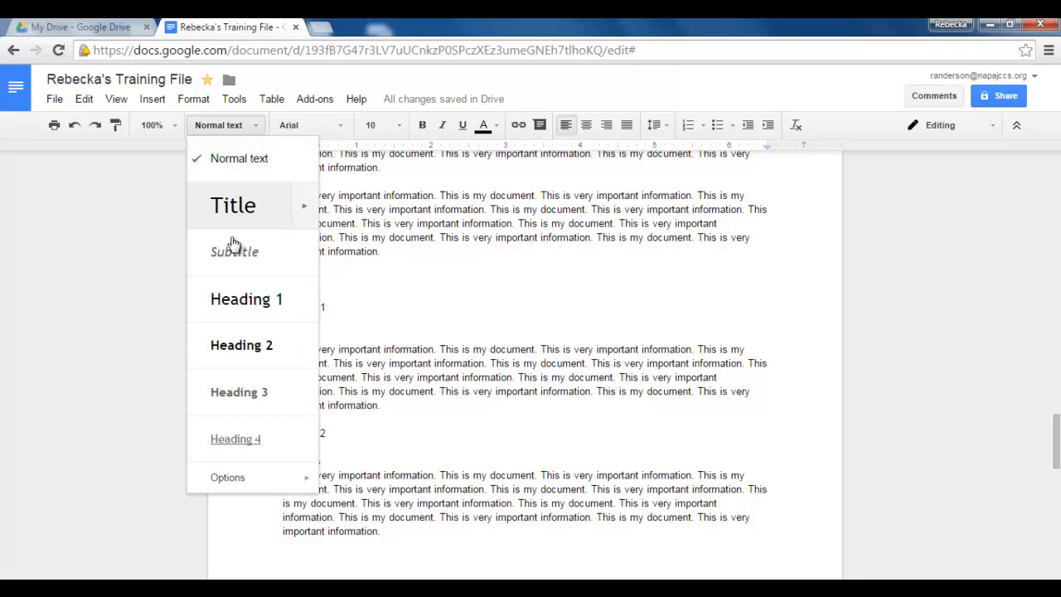
left_click(228, 301)
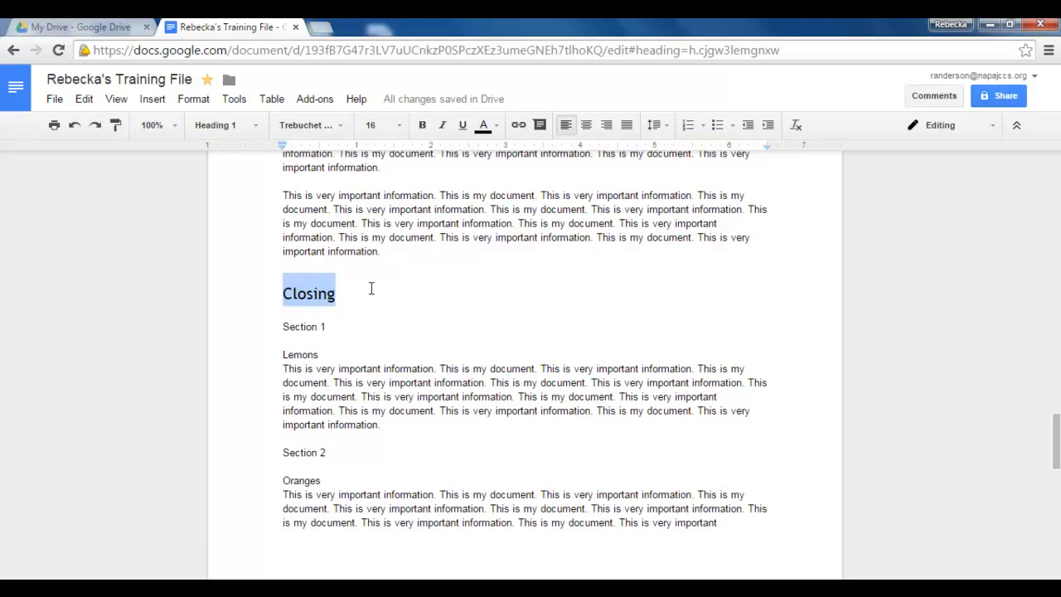
Apply the Heading 2 style to the "Section 1" line under Closing
left_click(327, 328)
left_click_drag(327, 327, 281, 332)
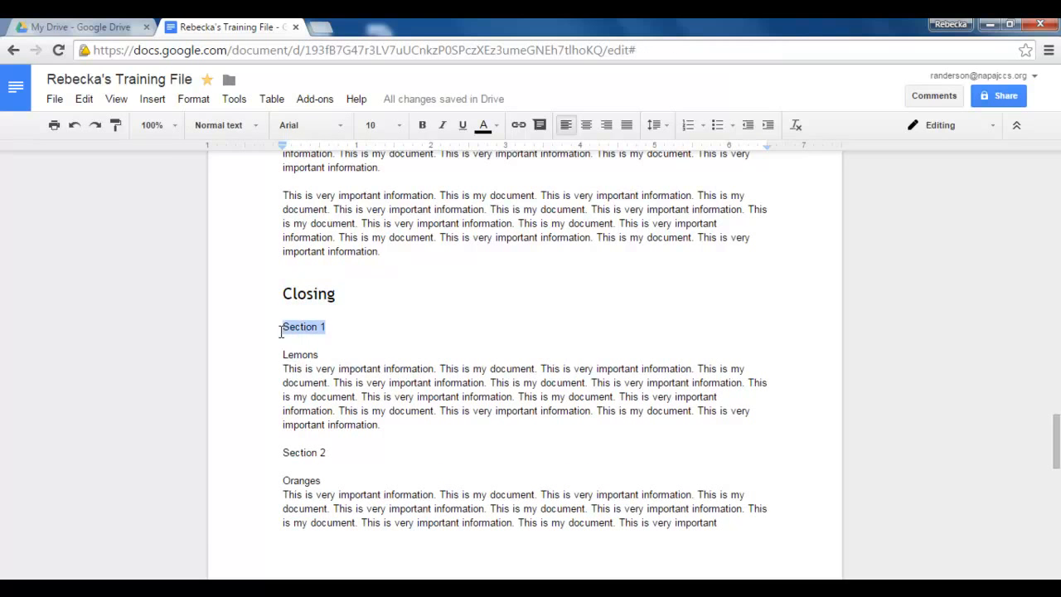
left_click(254, 131)
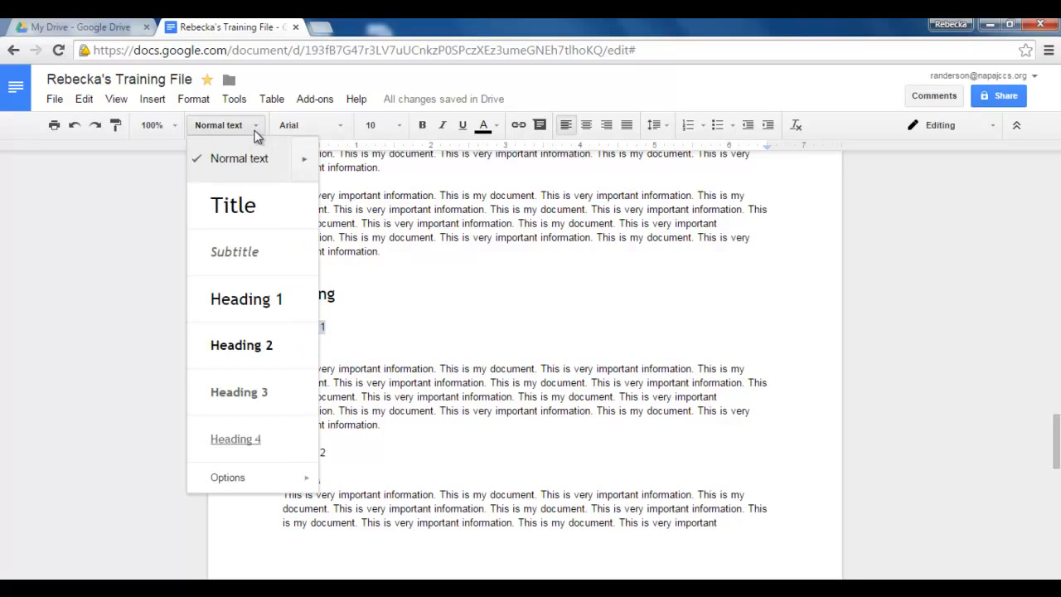
left_click(260, 345)
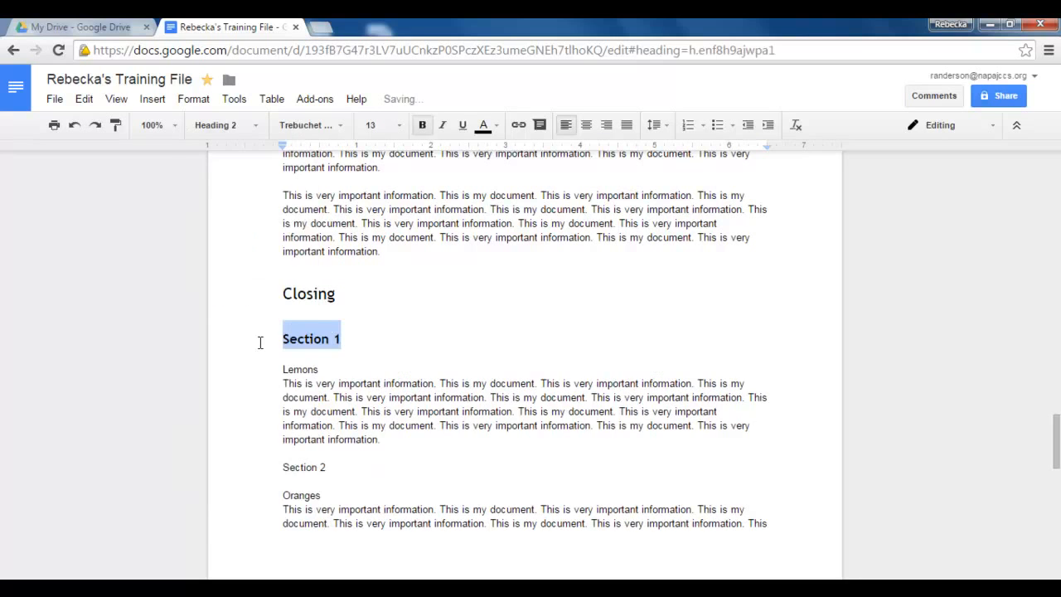
Apply the Heading 3 style to the "Lemons" line under Closing's Section 1
left_click(356, 365)
left_click_drag(331, 373, 277, 372)
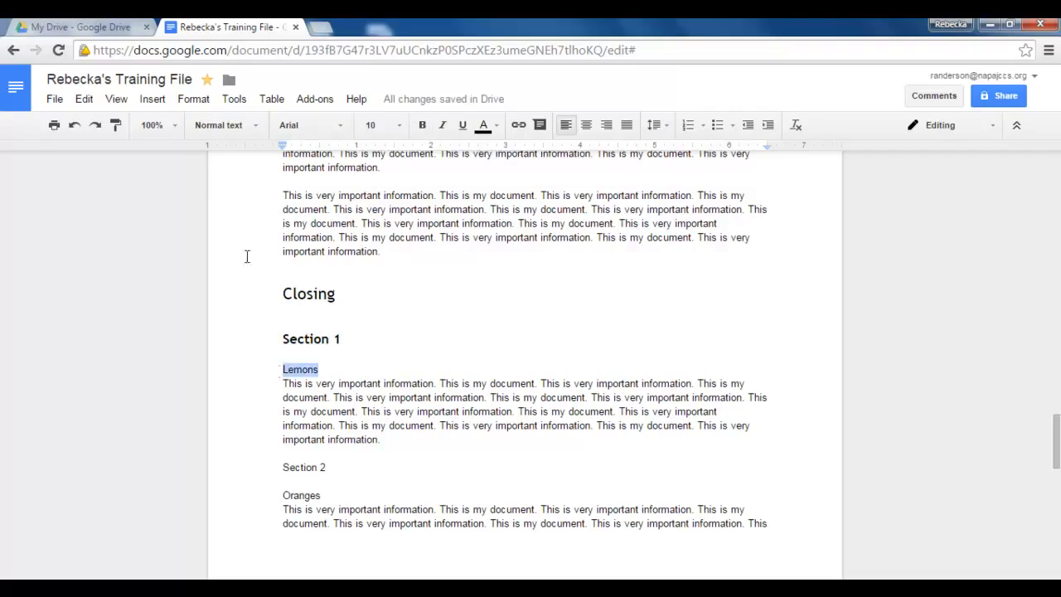
left_click(256, 128)
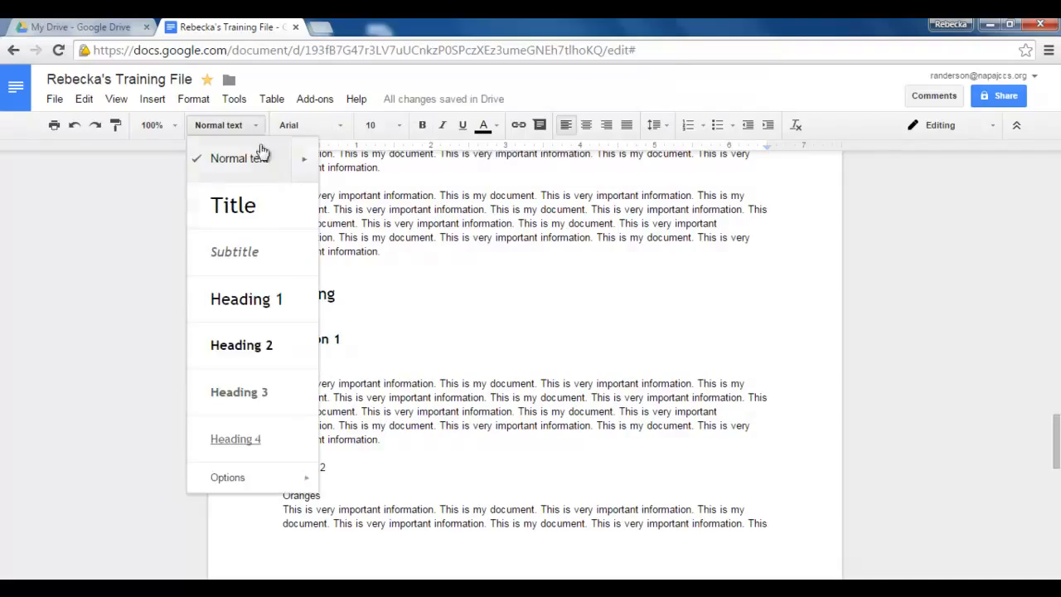
left_click(233, 394)
Apply the Heading 2 style to the "Section 2" line under Closing
left_click(340, 481)
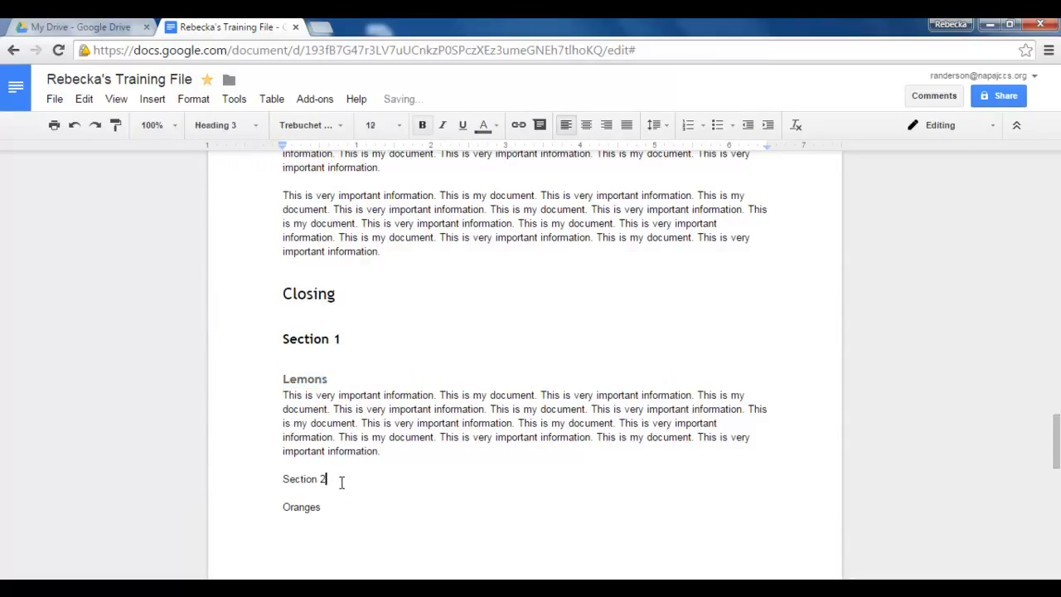
left_click_drag(342, 483, 270, 484)
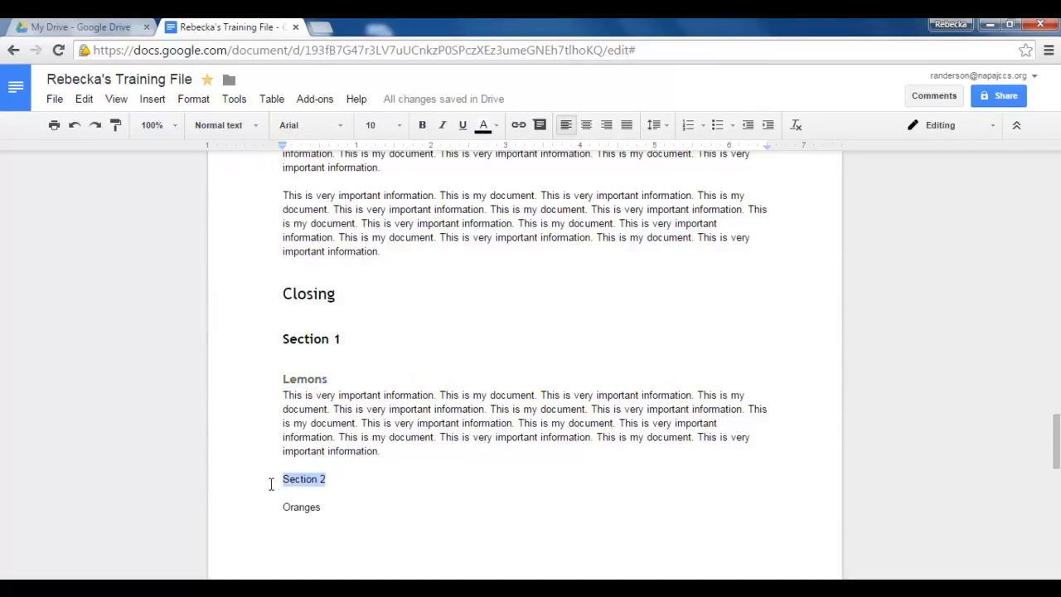
left_click(256, 125)
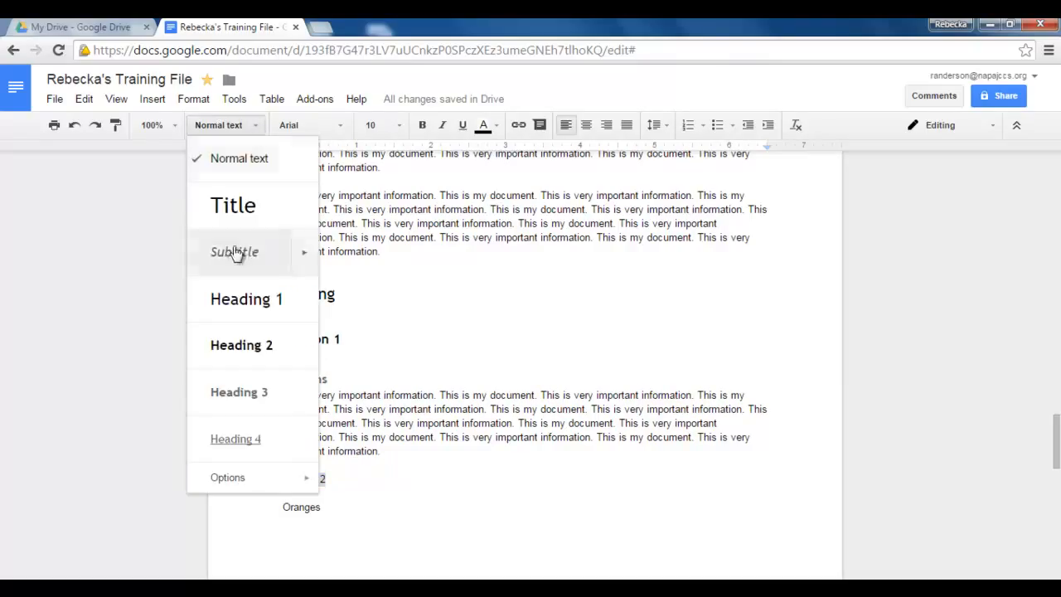
left_click(246, 351)
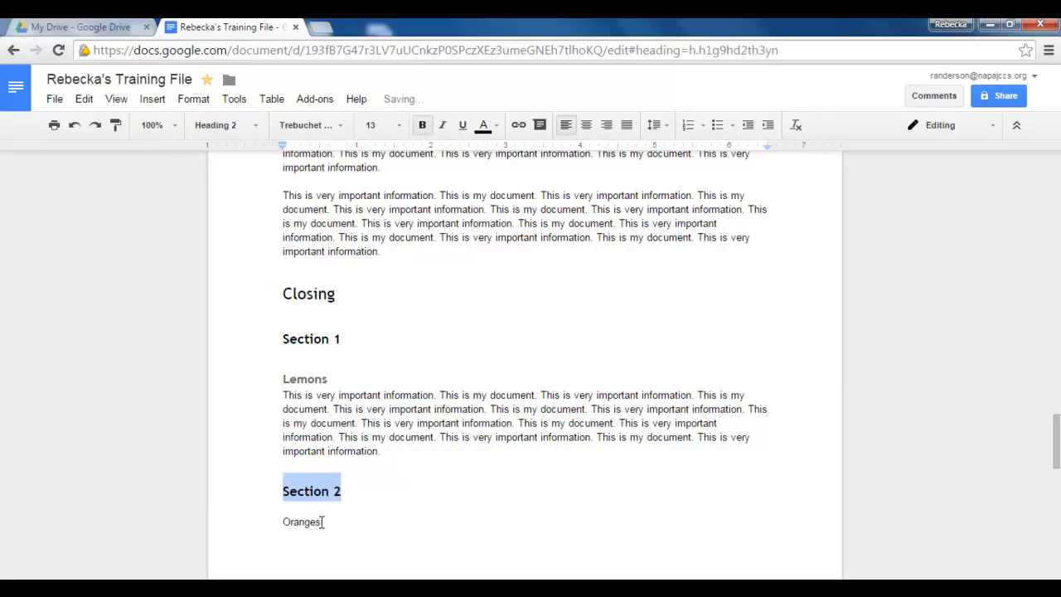
Apply the Heading 3 style to the "Oranges" line under Closing's Section 2
left_click_drag(324, 523, 271, 522)
left_click(255, 125)
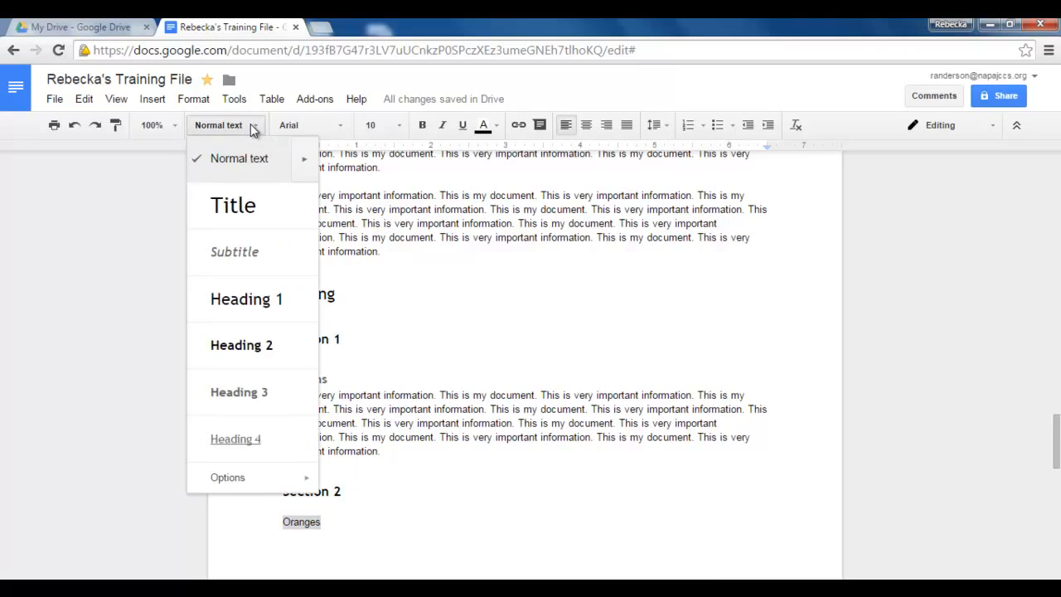
left_click(263, 402)
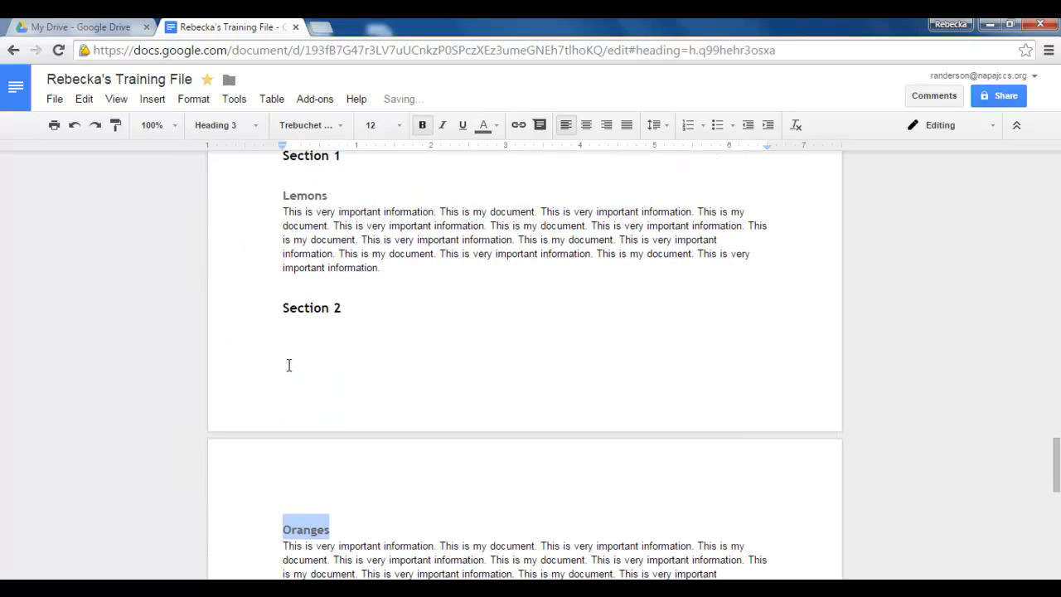
Delete the blank lines below the Section 2 and Section 1 headings under Closing and below the Lemons paragraph
left_click(374, 348)
key("BackSpace")
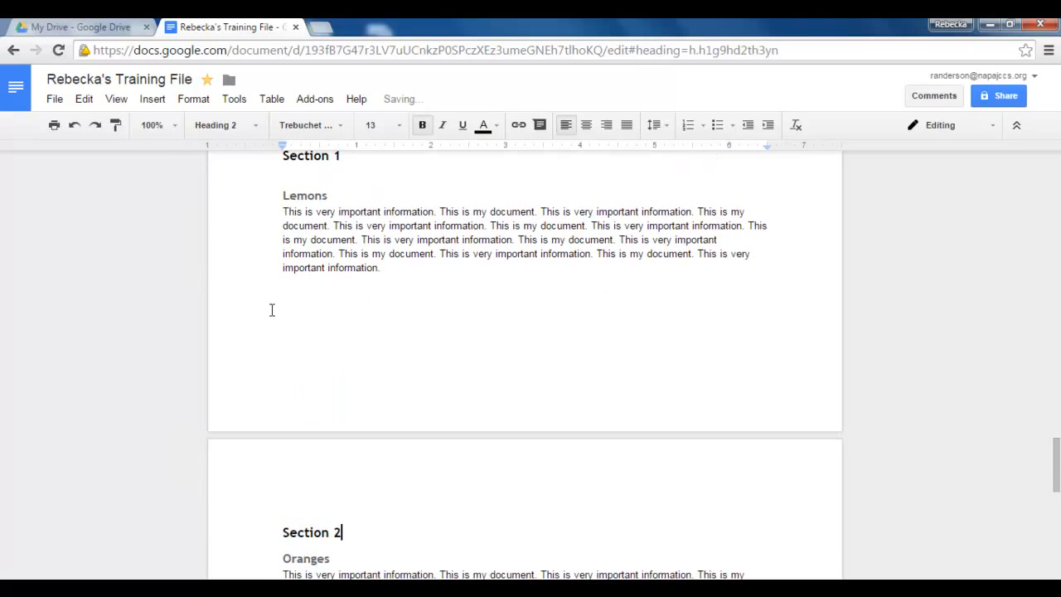
scroll(323, 261, "up", 1)
key("BackSpace")
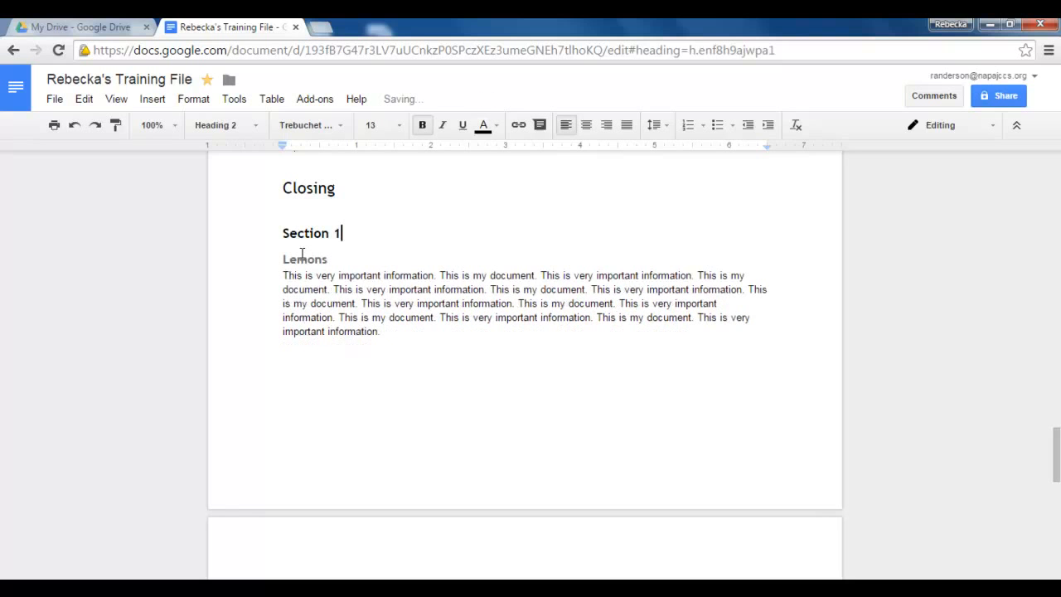
left_click(305, 355)
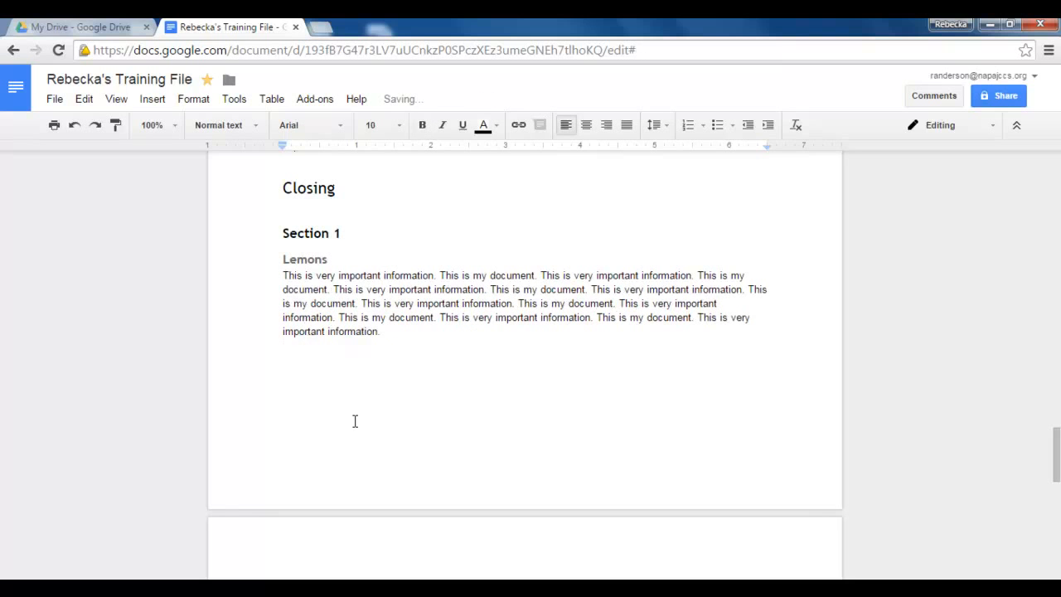
key("BackSpace")
Update the table of contents on the first page so it includes the Closing headings
scroll(355, 421, "down", 4)
scroll(348, 474, "up", 6)
scroll(349, 475, "up", 15)
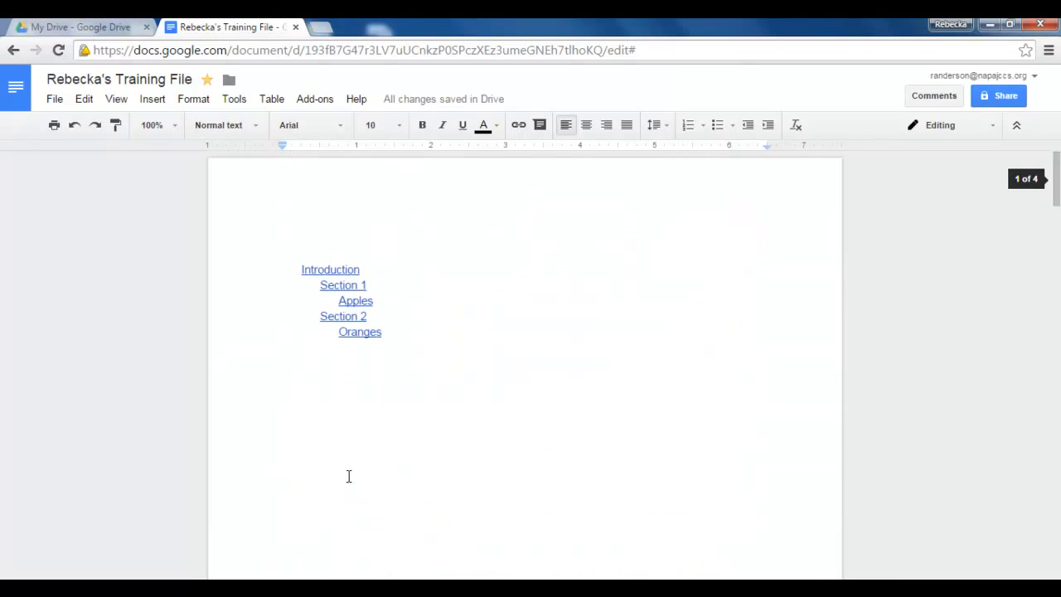
left_click(372, 284)
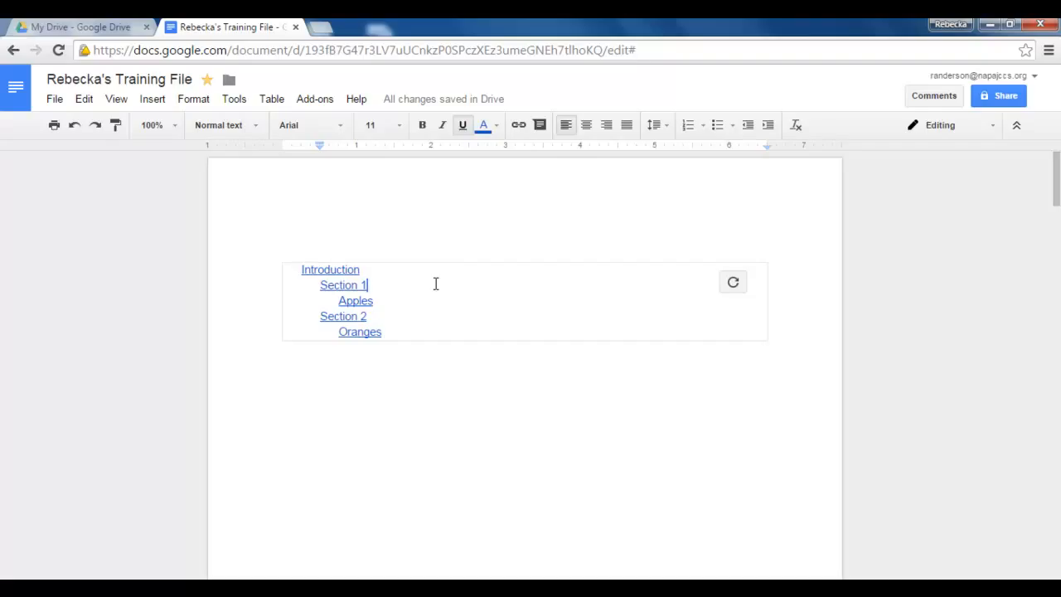
left_click(632, 296)
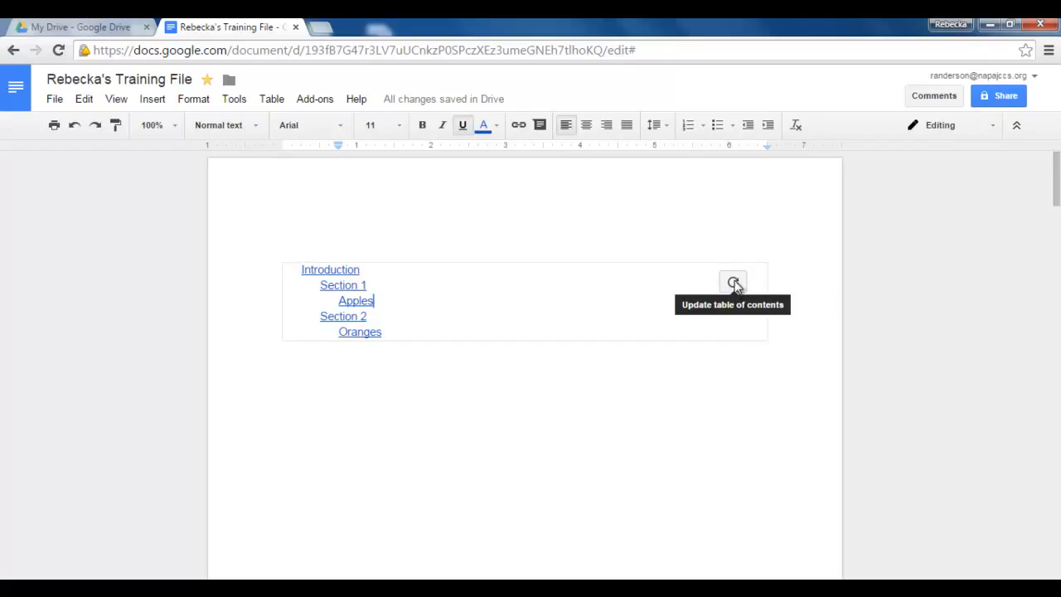
left_click(735, 283)
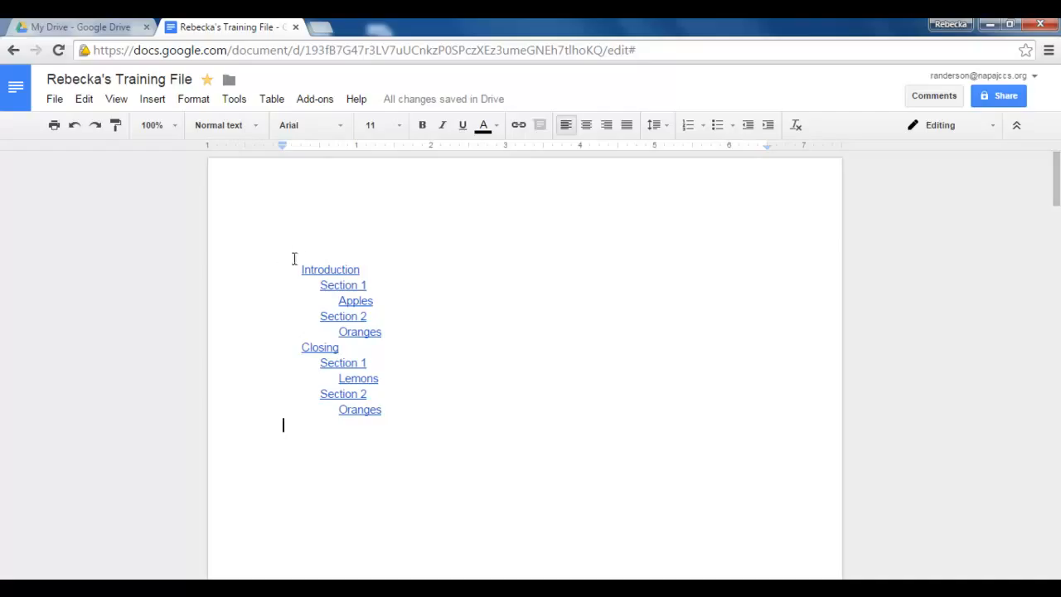
left_click(312, 348)
left_click(514, 314)
left_click(466, 352)
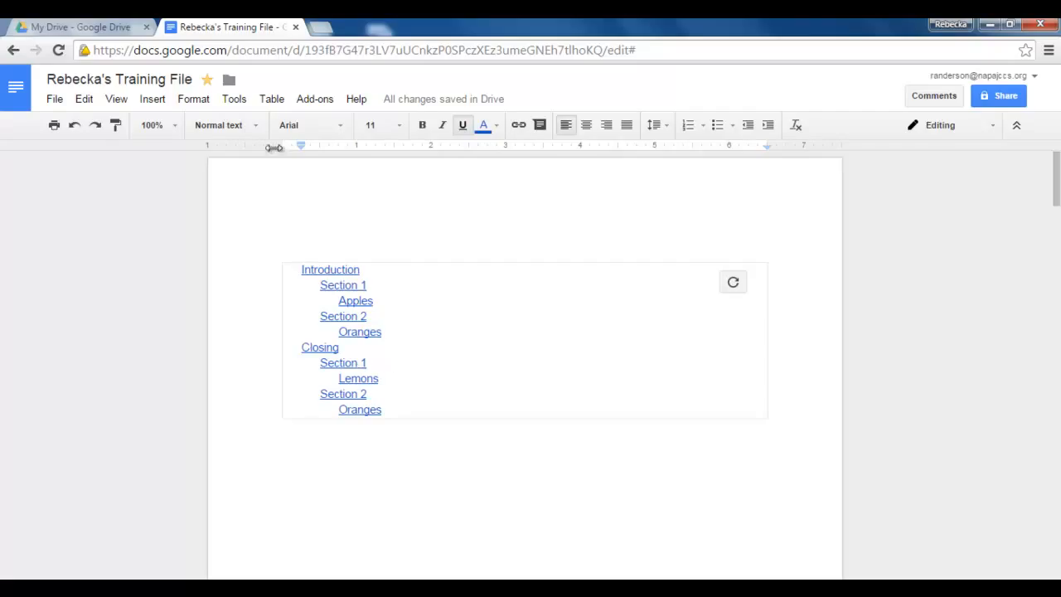
left_click(256, 130)
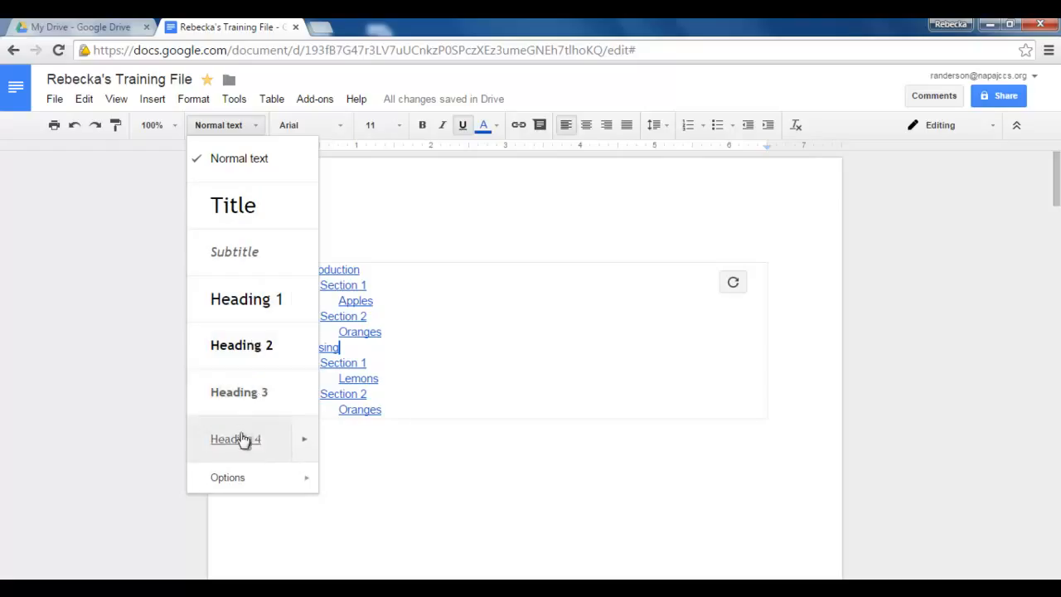
left_click(383, 170)
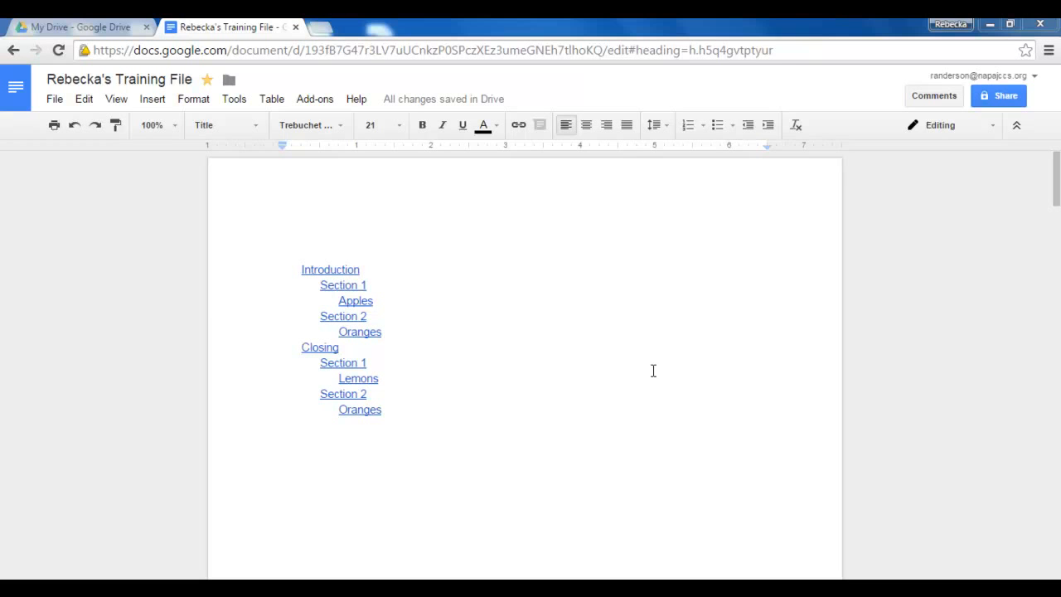
Test the table of contents by following its Closing link and the Oranges link under Closing's Section 2
left_click(319, 348)
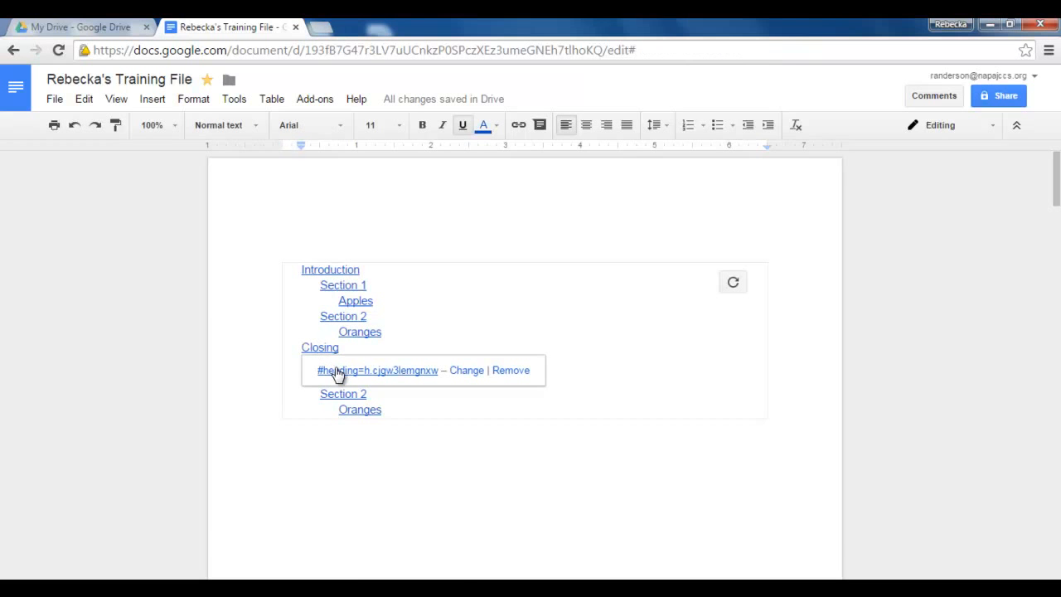
left_click(337, 374)
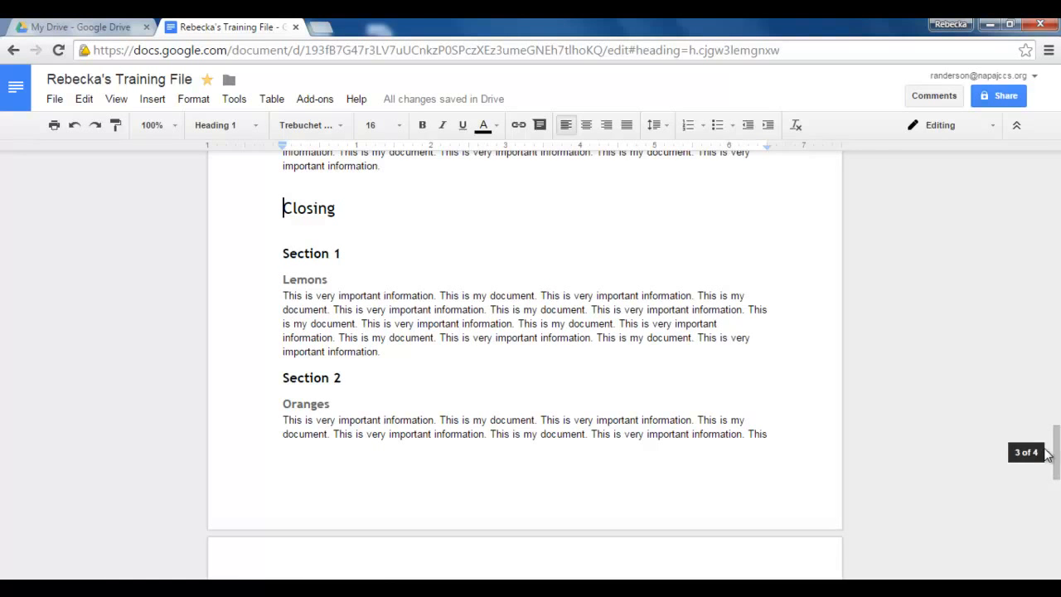
left_click_drag(1056, 452, 1056, 170)
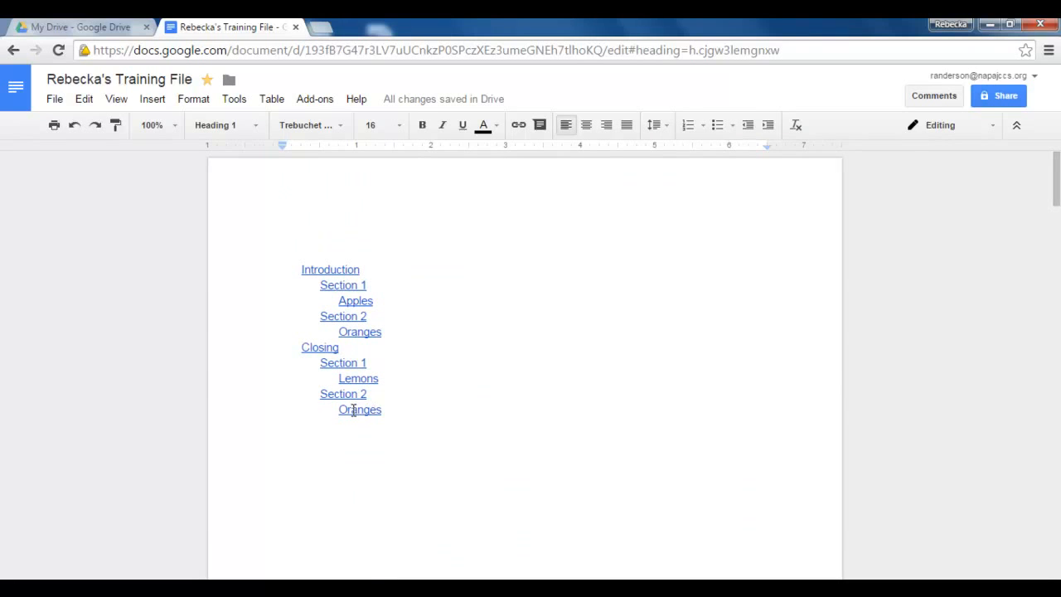
left_click(353, 412)
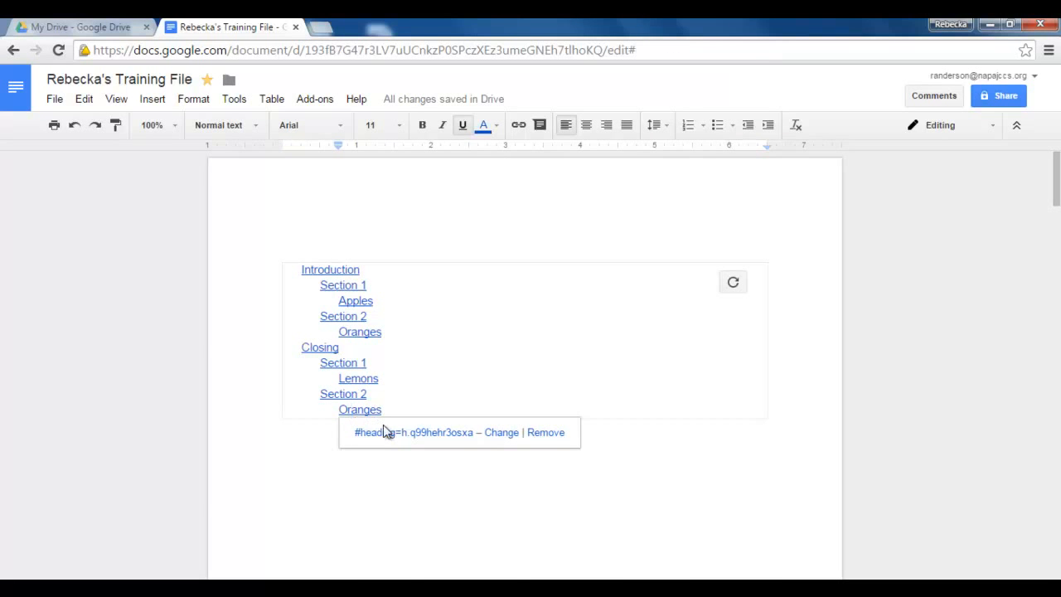
left_click(382, 433)
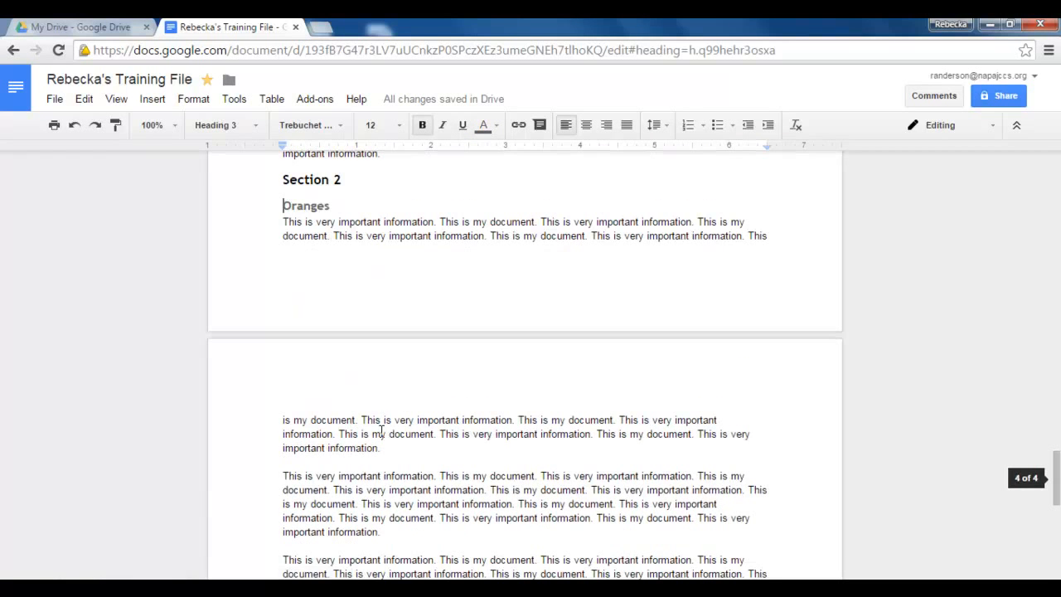
scroll(338, 207, "up", 3)
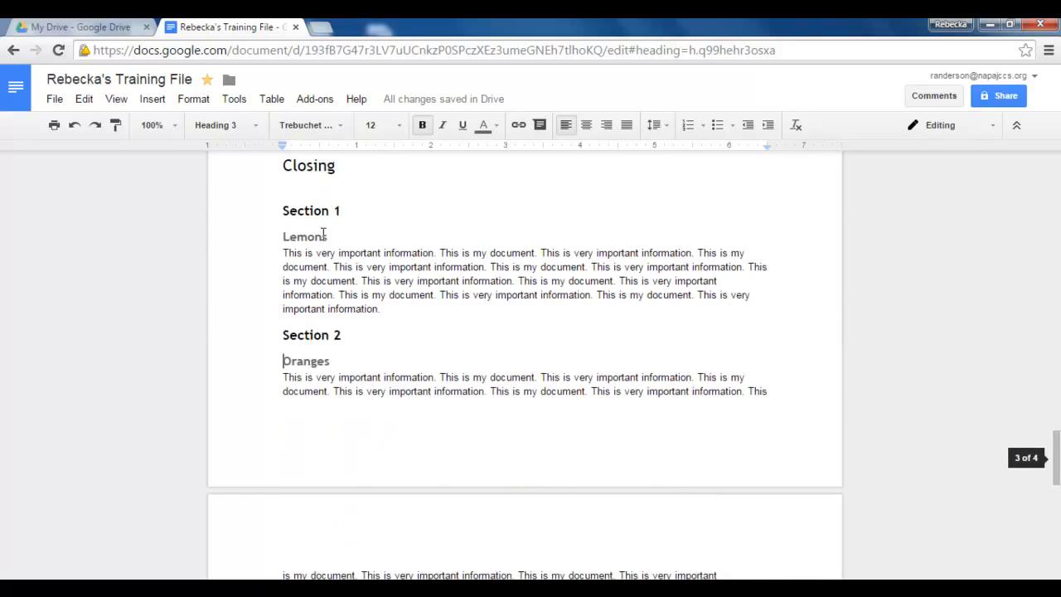